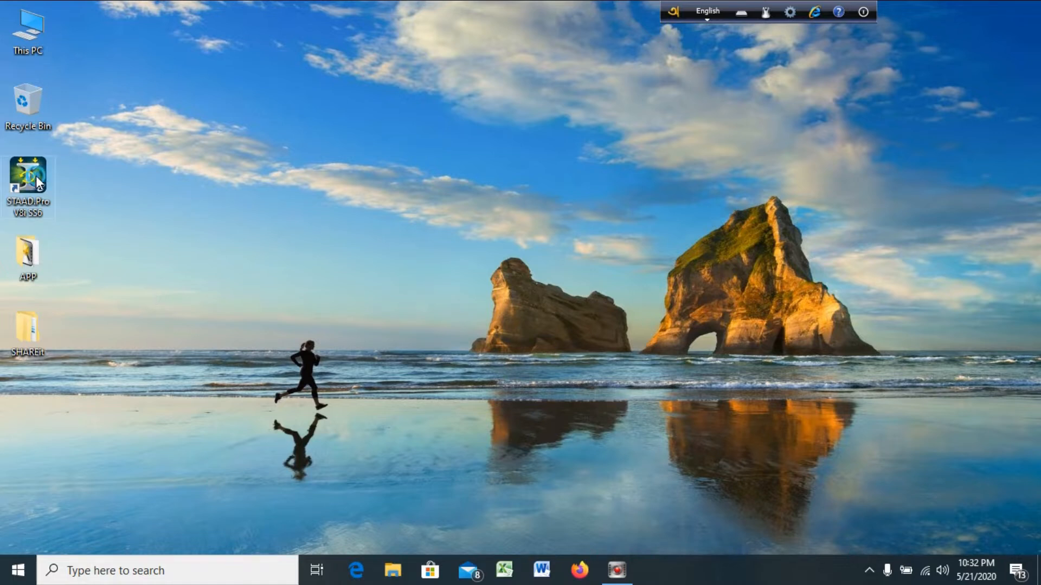
- Open STAAD.Pro and start a new Space project with the file name Single Story
double_click(36, 175)
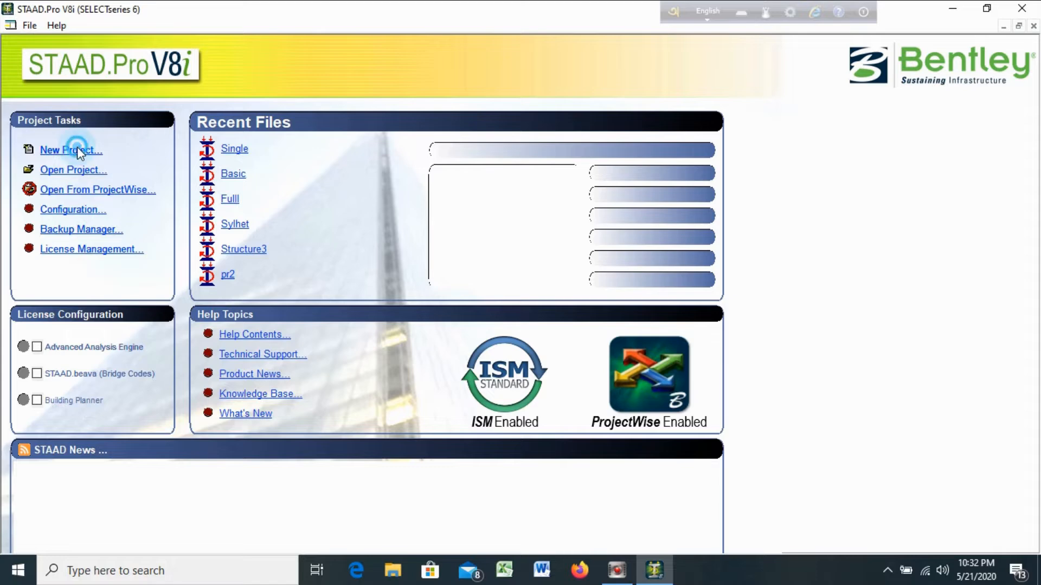
left_click(77, 148)
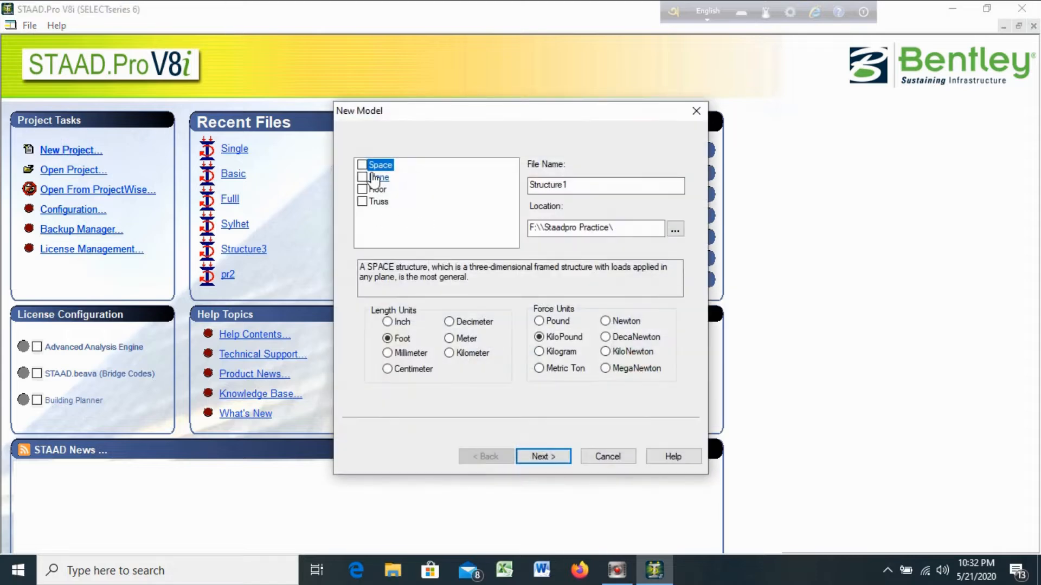
left_click(363, 163)
double_click(595, 185)
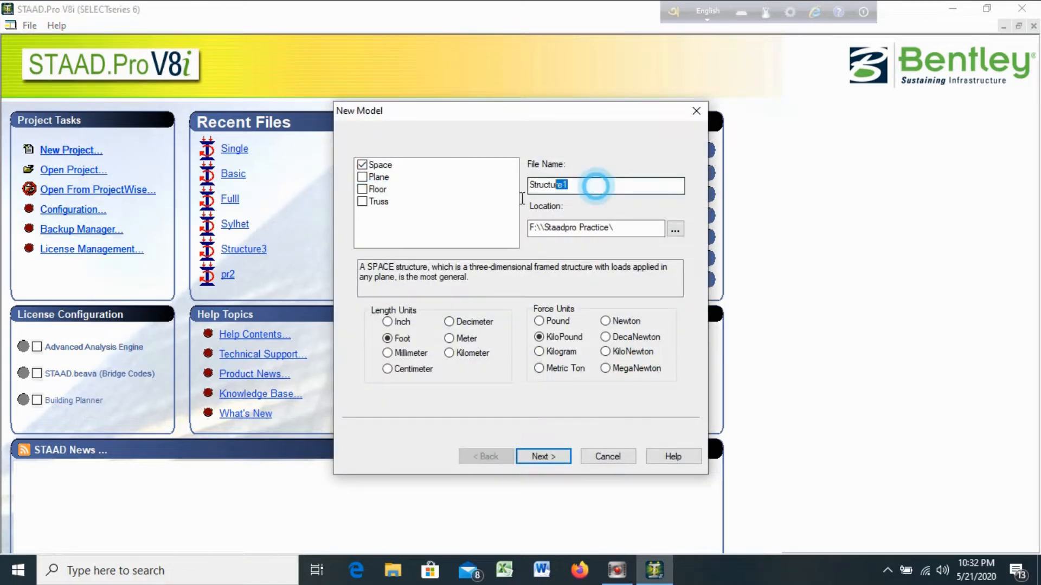
type("Single Story")
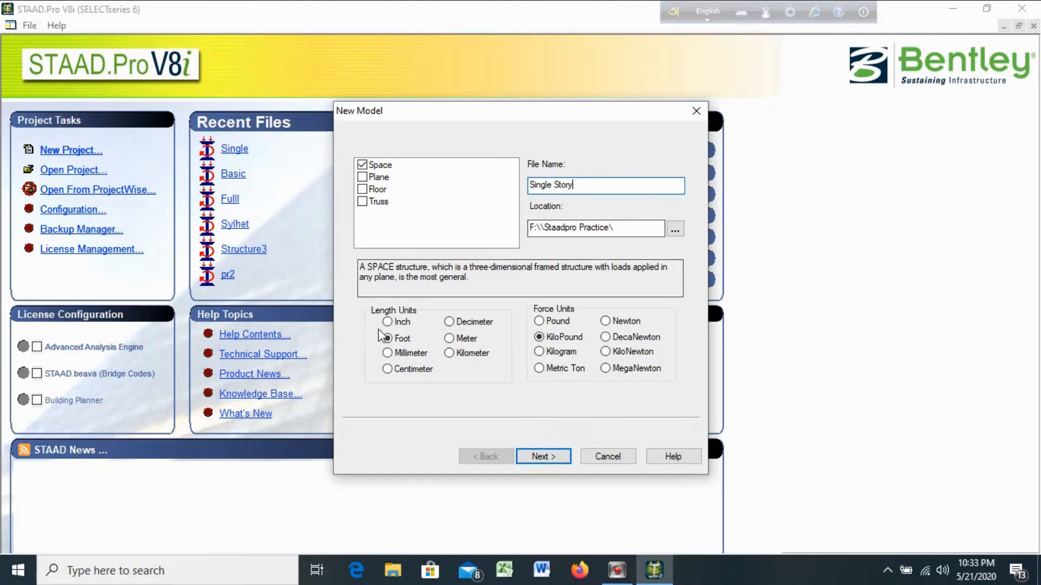
- Set the new model's units to foot and pound, and create it with Add Beam as the starting mode
left_click(403, 340)
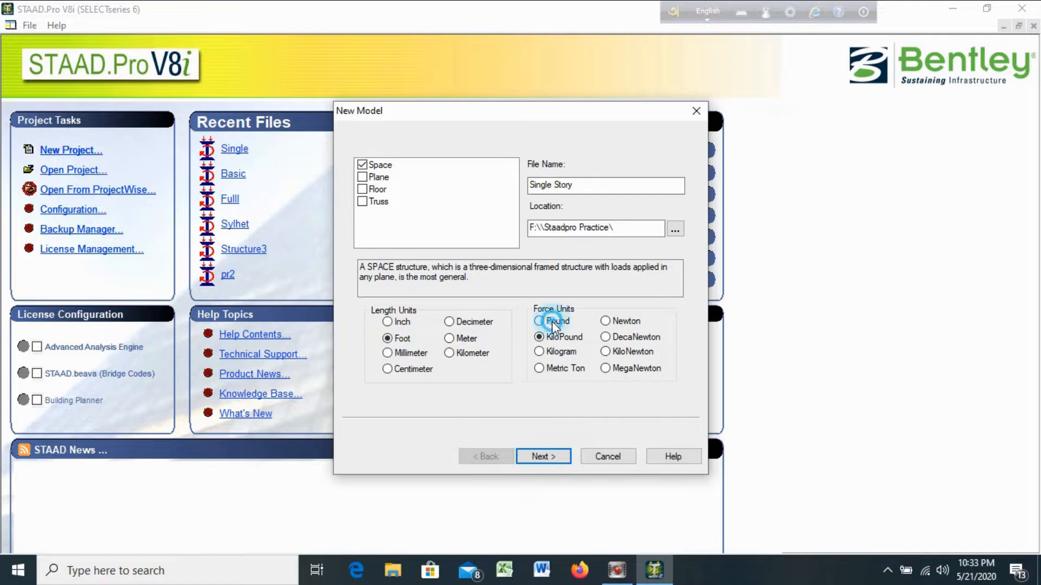
left_click(552, 321)
left_click(550, 456)
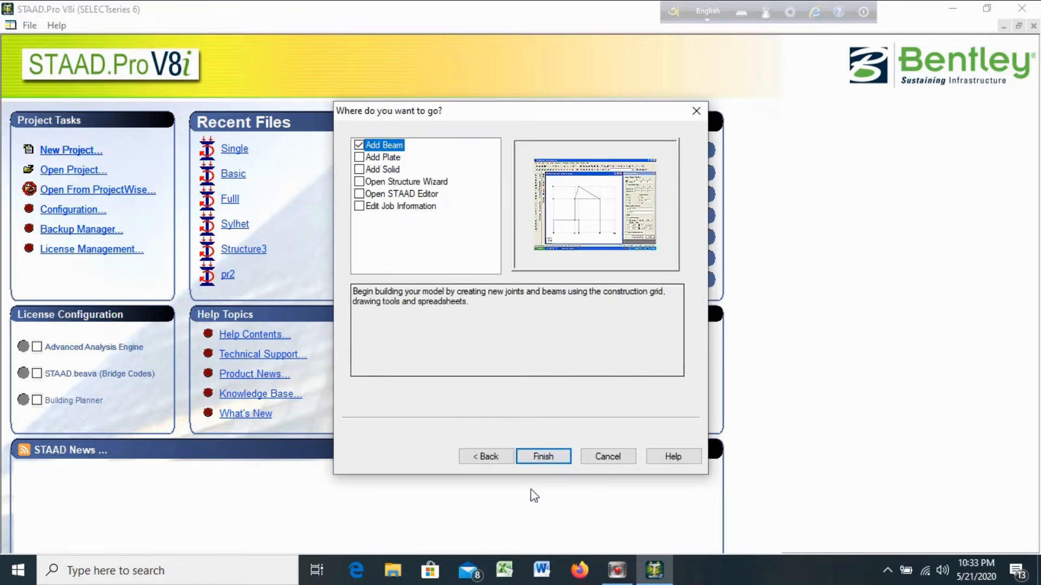
left_click(543, 457)
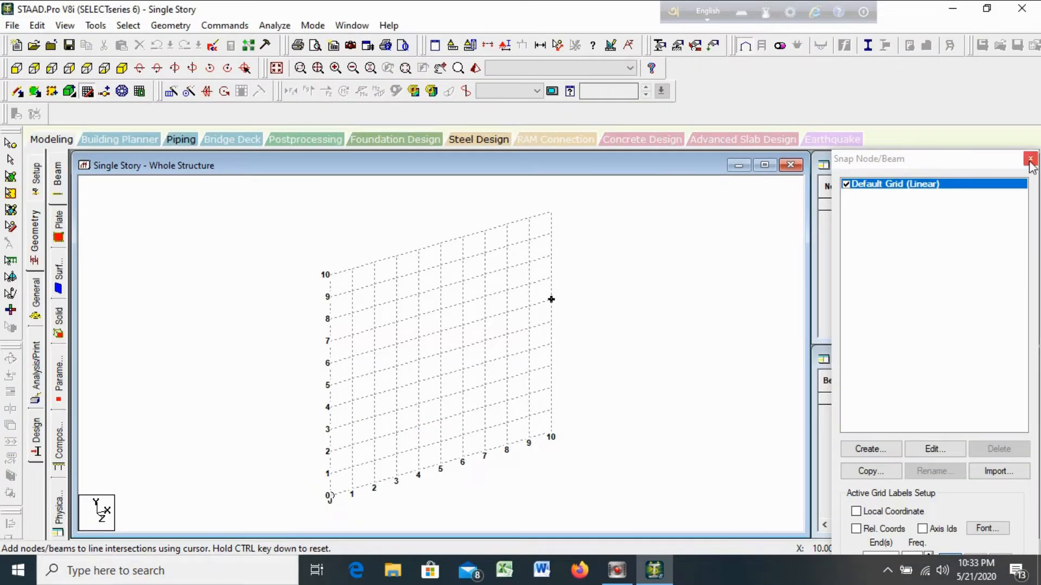
- Dismiss the snap grid settings and create the first node at coordinates 0, 0, 0 in the node table
left_click(1031, 159)
left_click(879, 207)
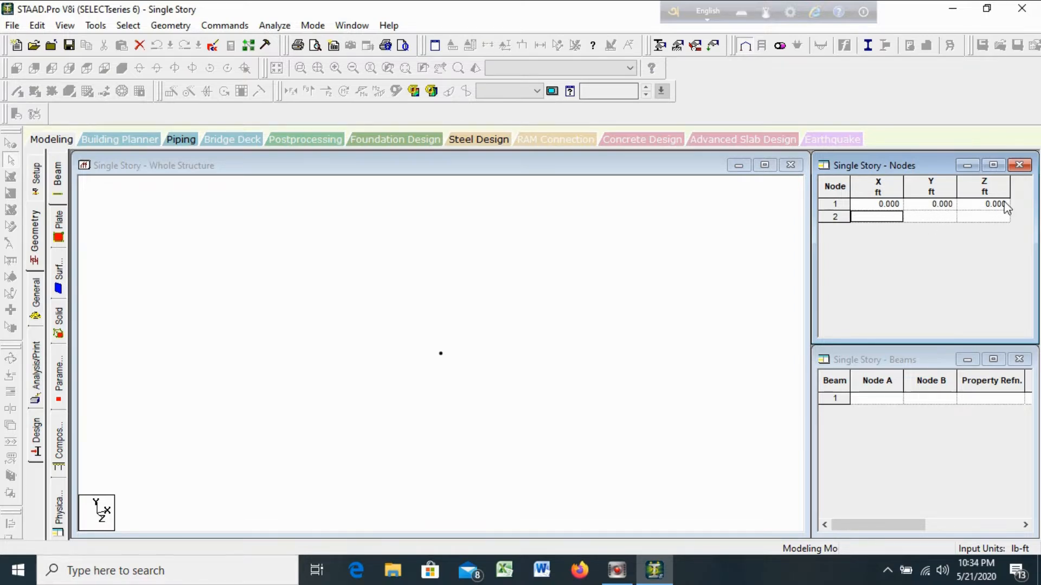
left_click(450, 362)
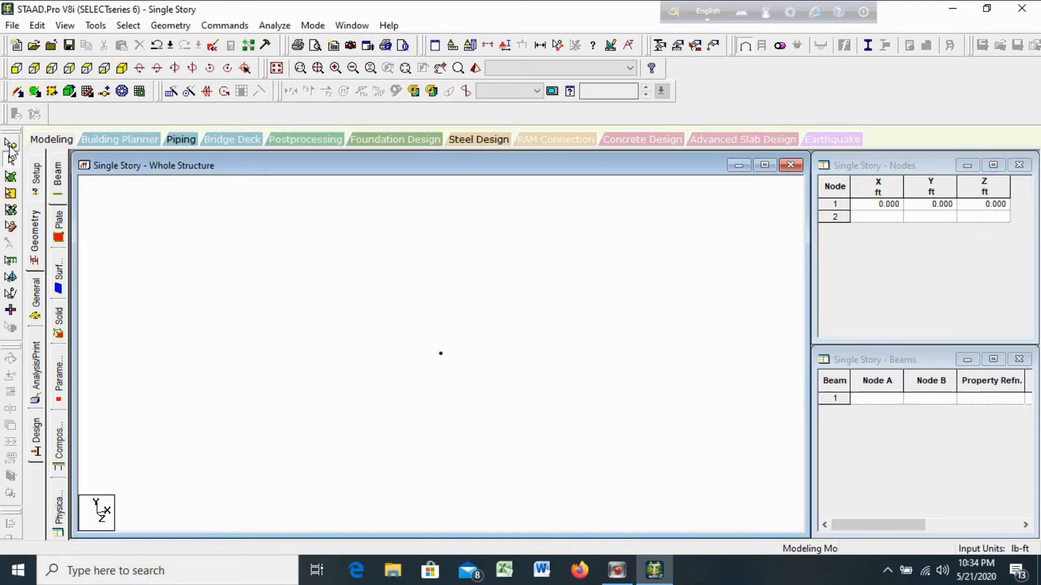
- Copy the origin node and paste it with a move of 10 ft in X
left_click(10, 144)
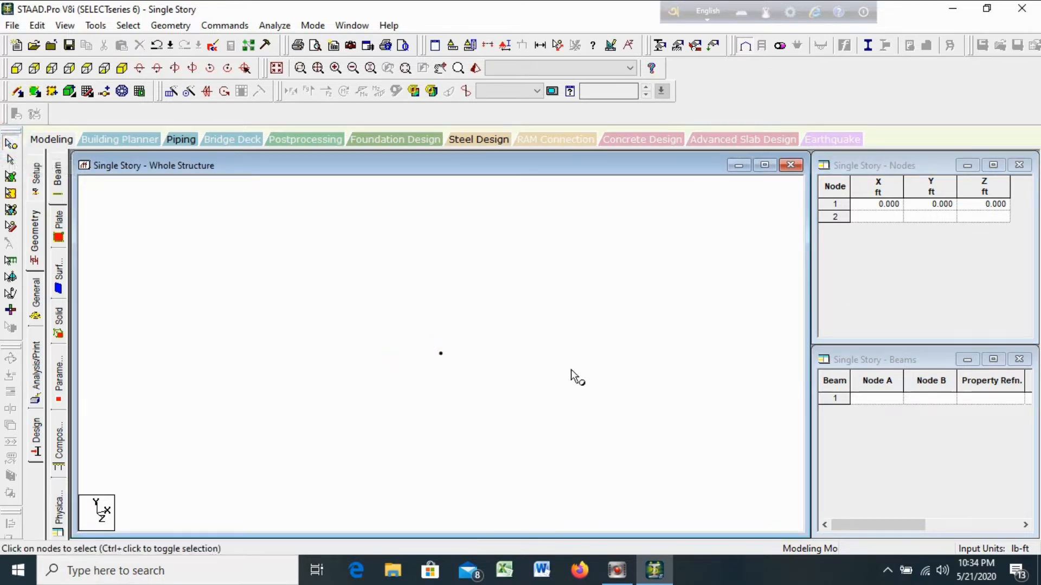
left_click(426, 337)
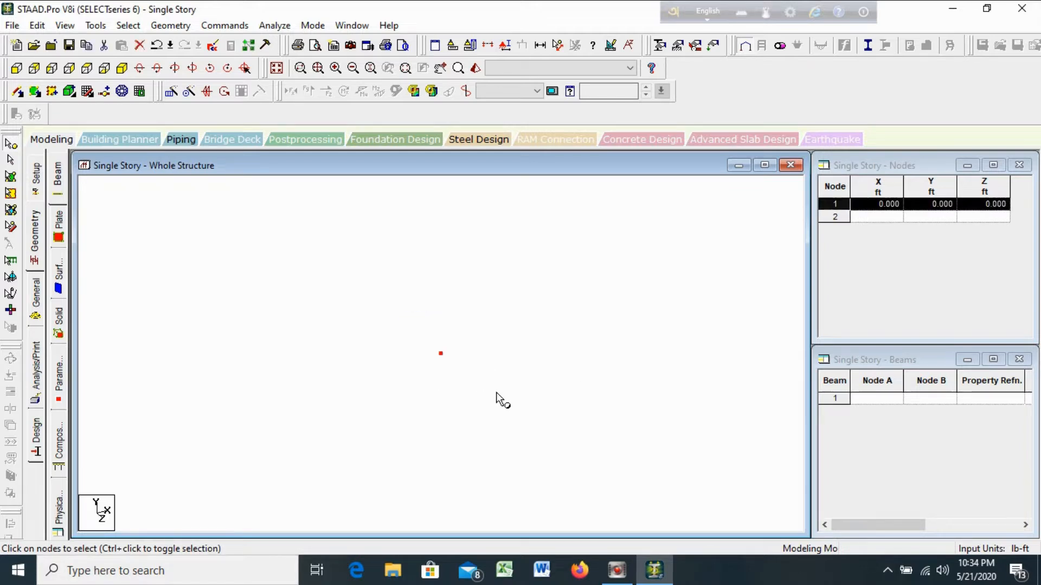
key("ctrl+v")
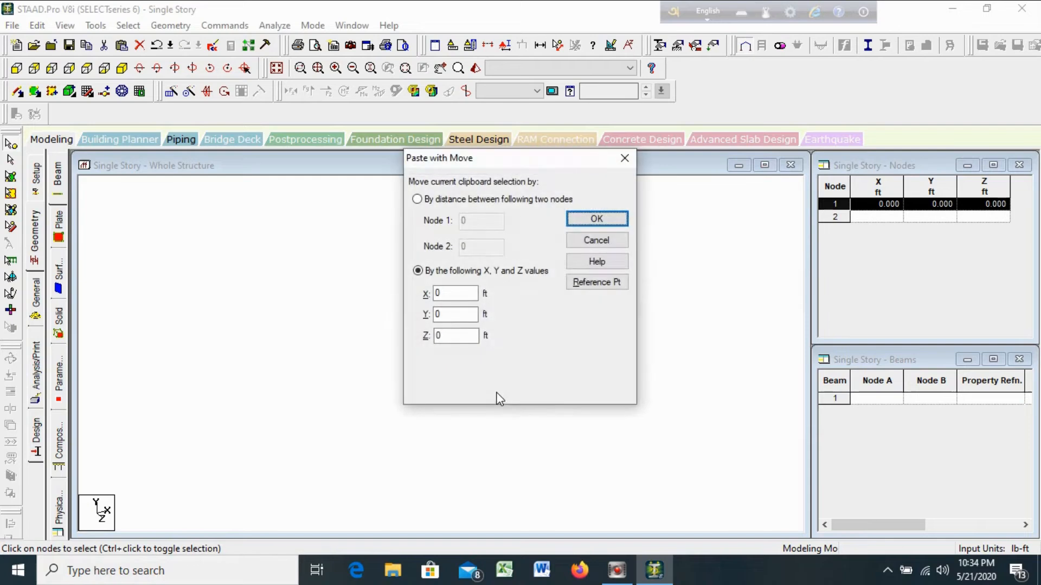
double_click(448, 295)
type("10")
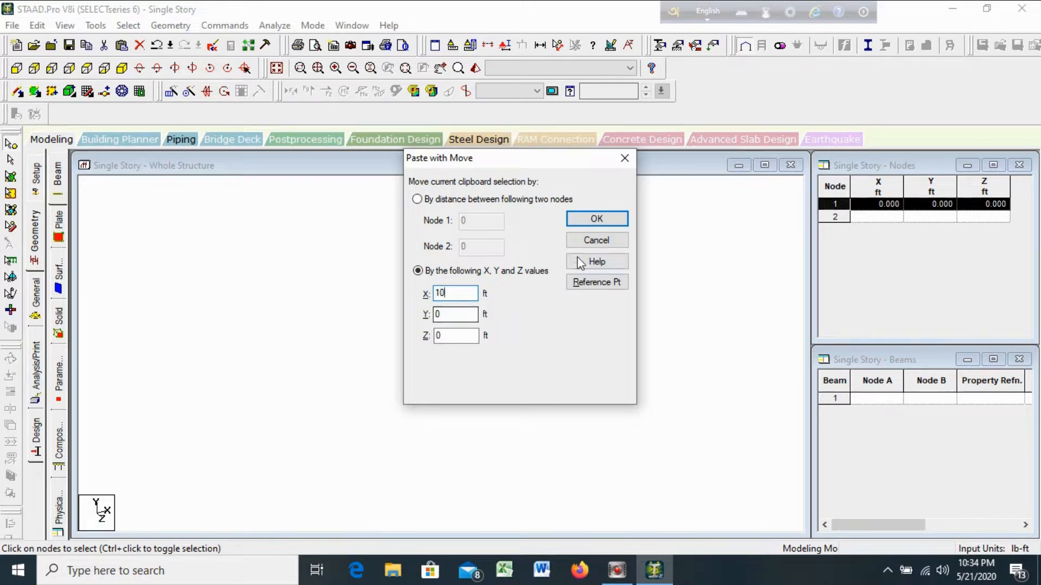
left_click(596, 219)
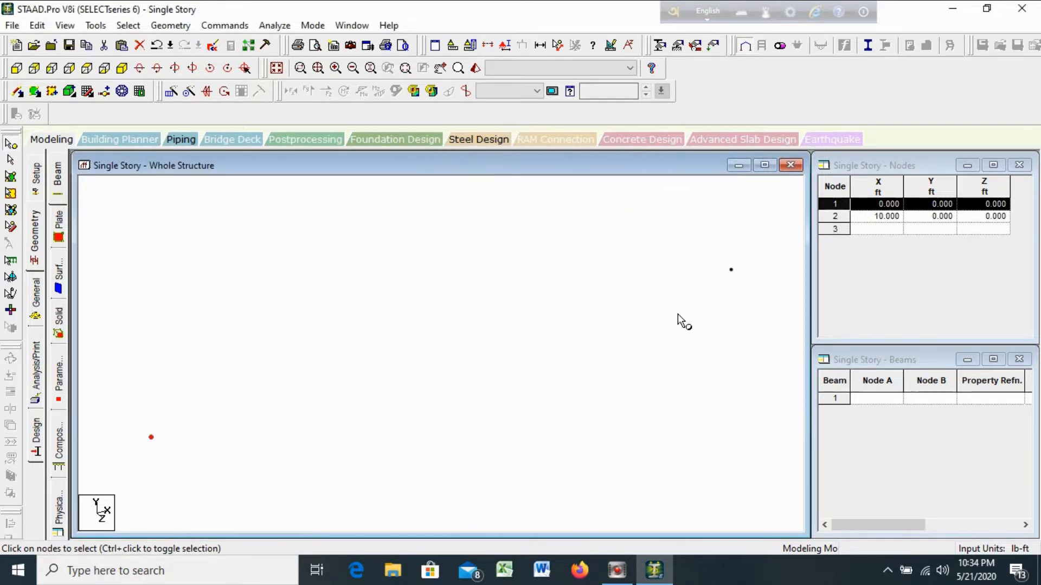
- Copy both nodes and paste them with a move of 12 ft in Z
left_click(465, 334)
left_click_drag(123, 310, 231, 470)
left_click_drag(701, 251, 754, 319, "ctrl")
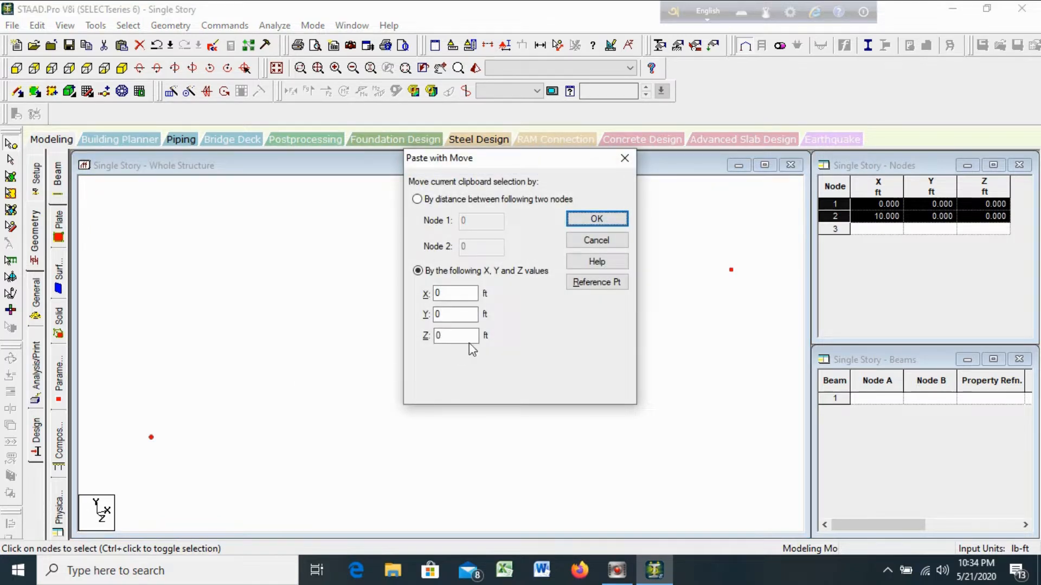
left_click(455, 336)
left_click_drag(456, 336, 393, 351)
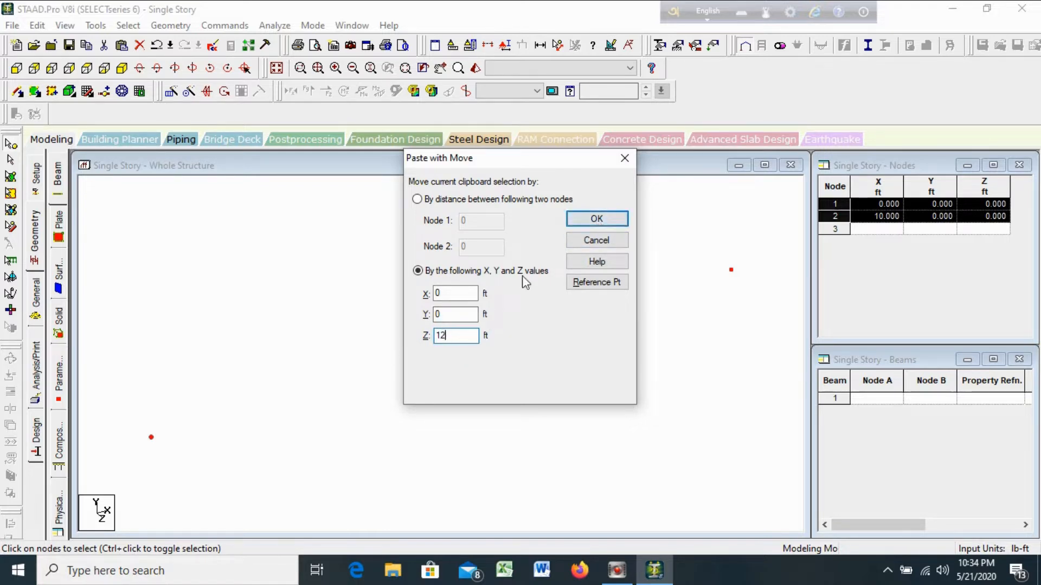
left_click(587, 215)
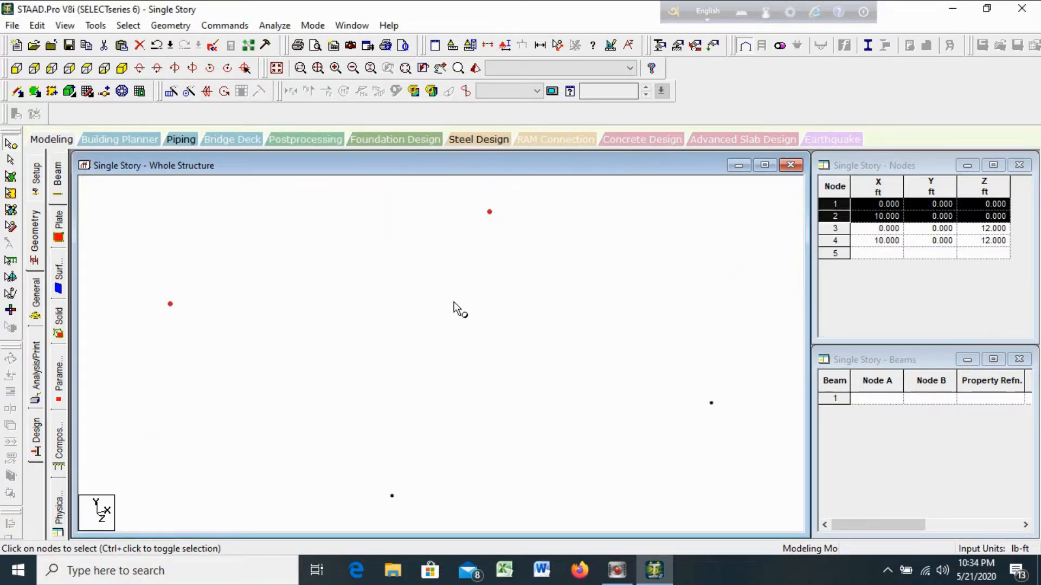
left_click(455, 331)
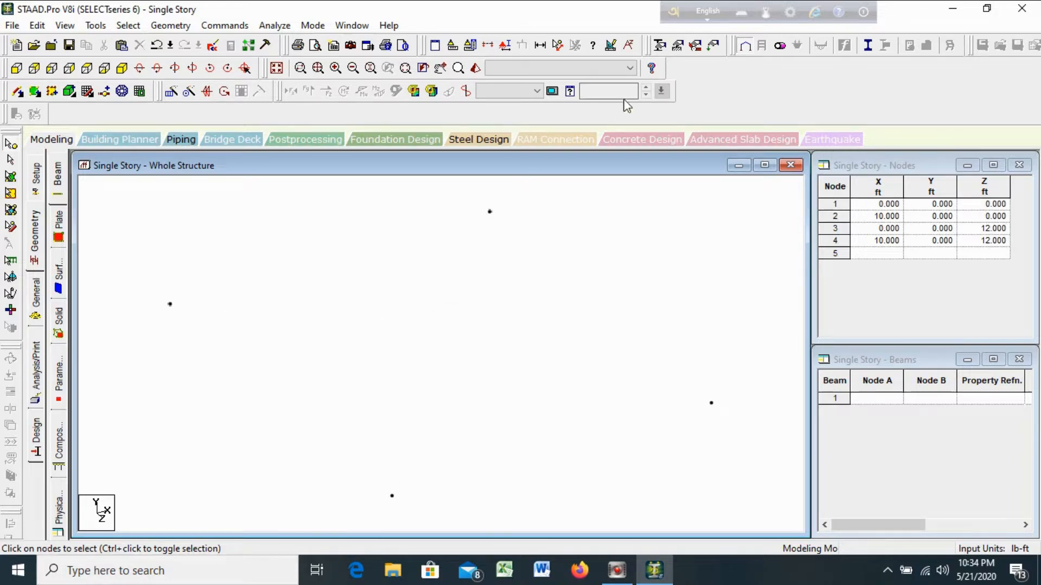
- Measure the node-to-node distances from the origin node to its neighbours along X and along Z
left_click(559, 45)
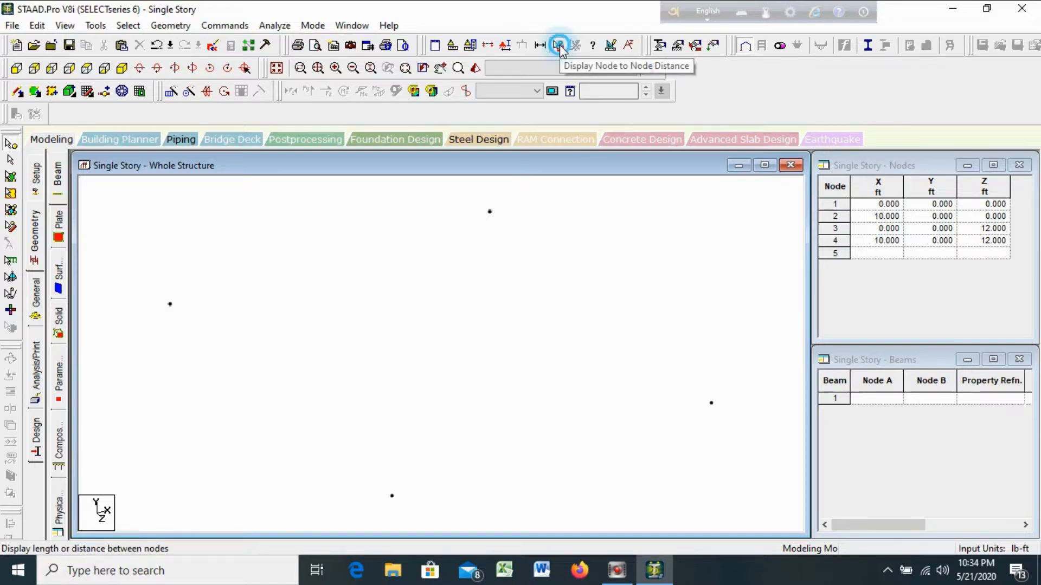
left_click(170, 303)
left_click(489, 213)
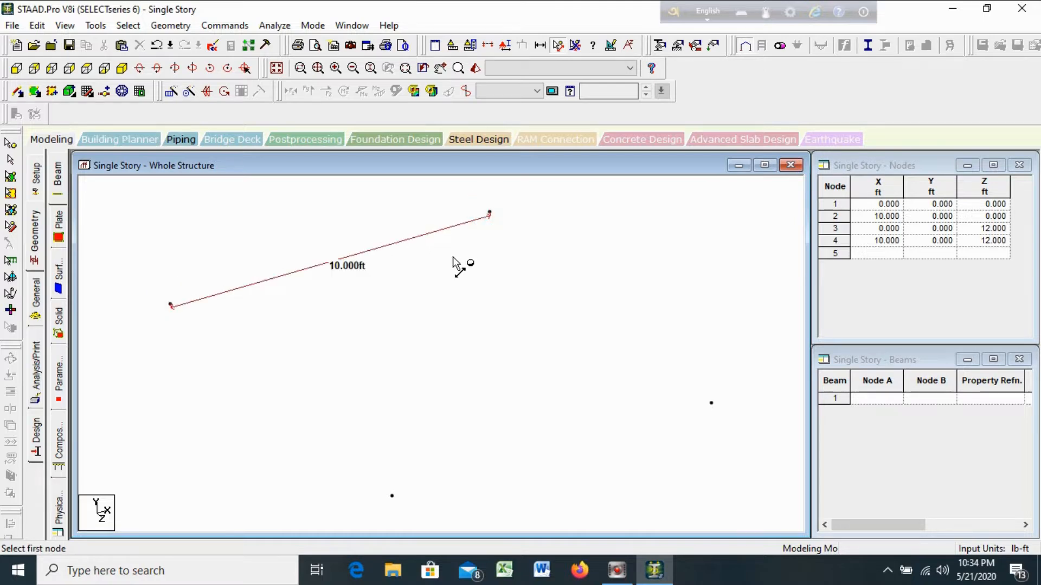
left_click(170, 304)
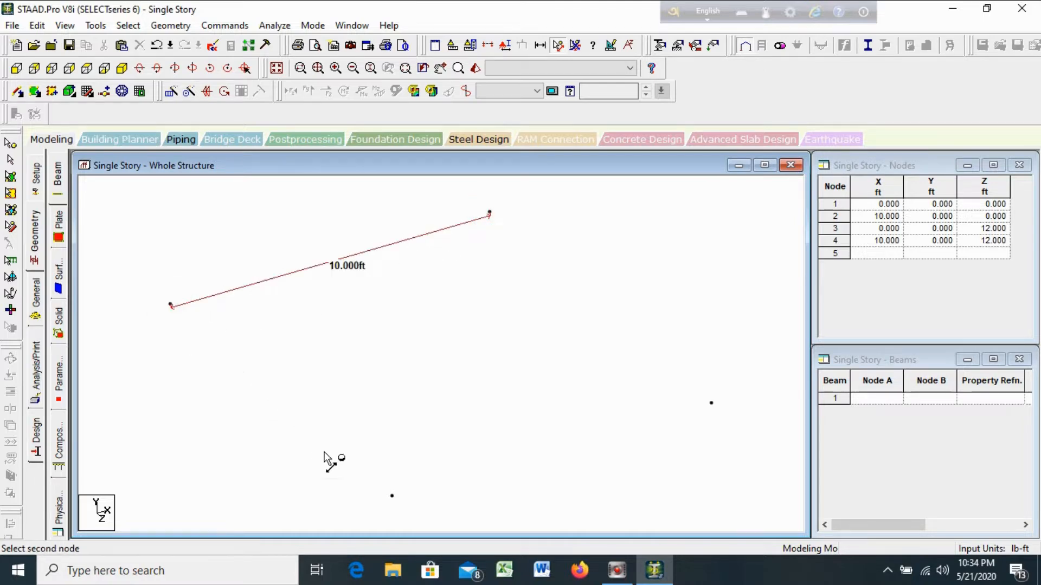
left_click(391, 496)
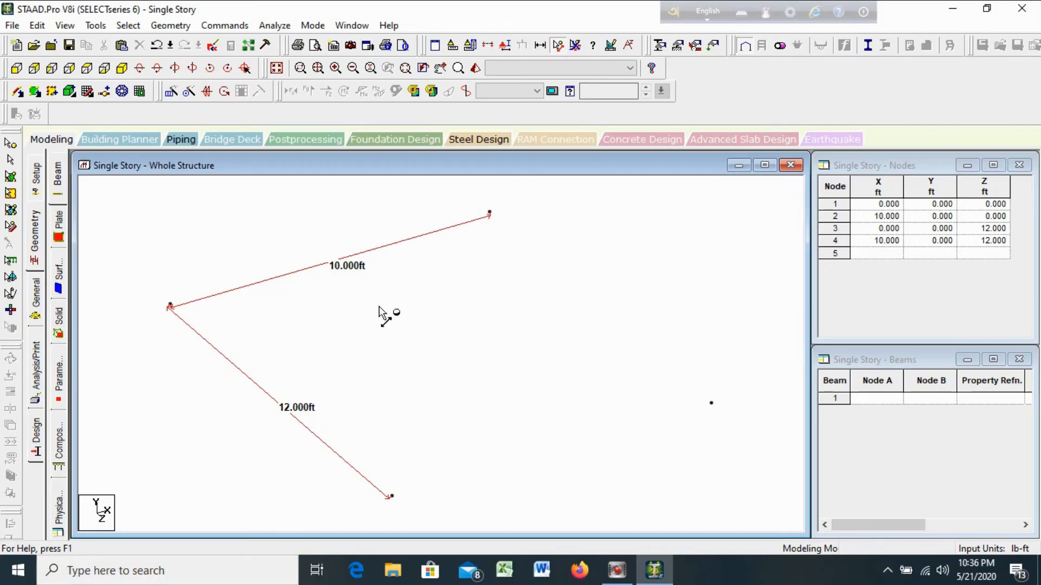
- Turn off the Dimension labels for nodes in the diagram display settings
left_click(508, 50)
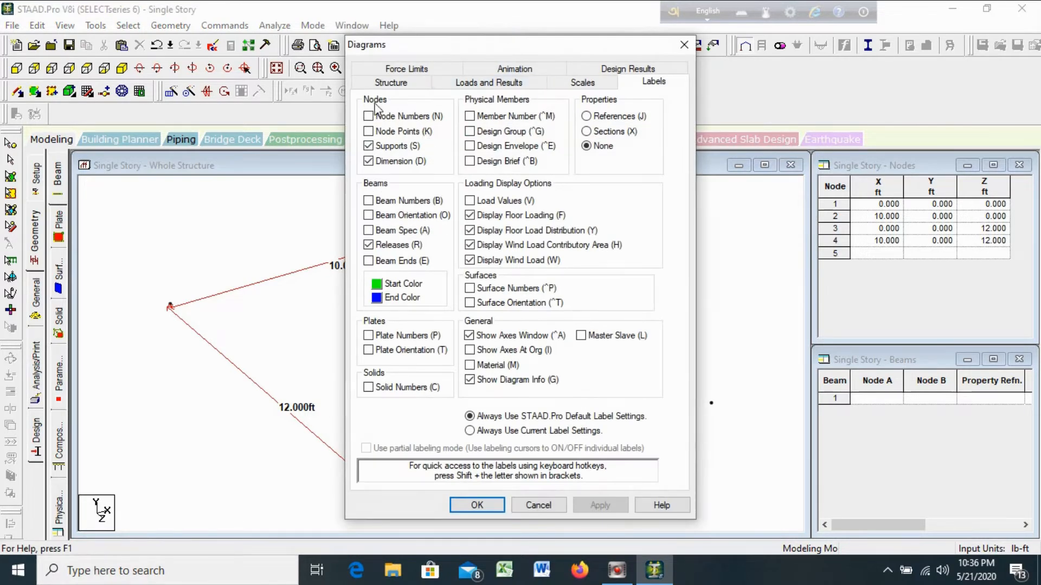
left_click(370, 162)
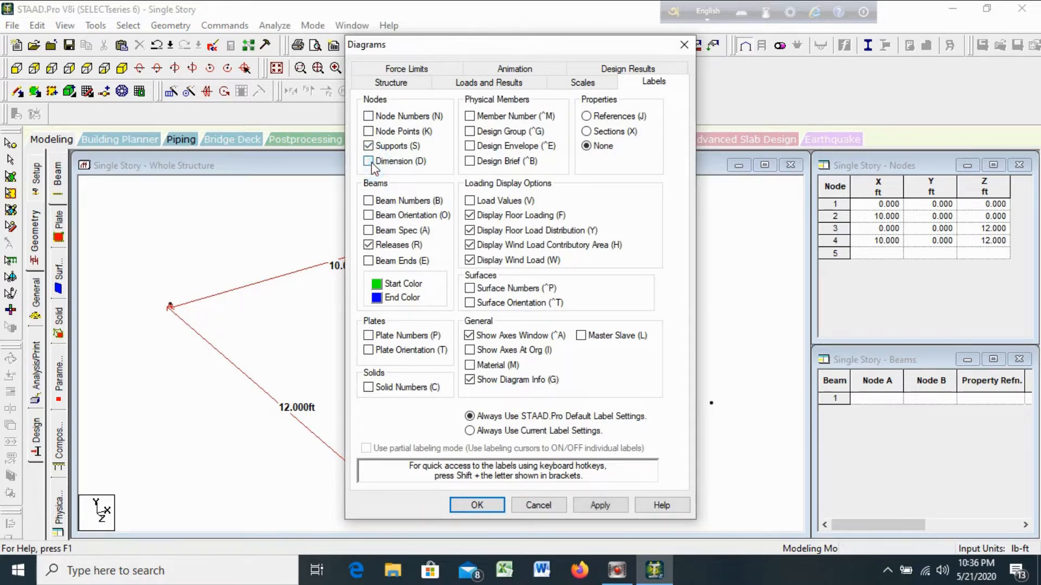
left_click(477, 505)
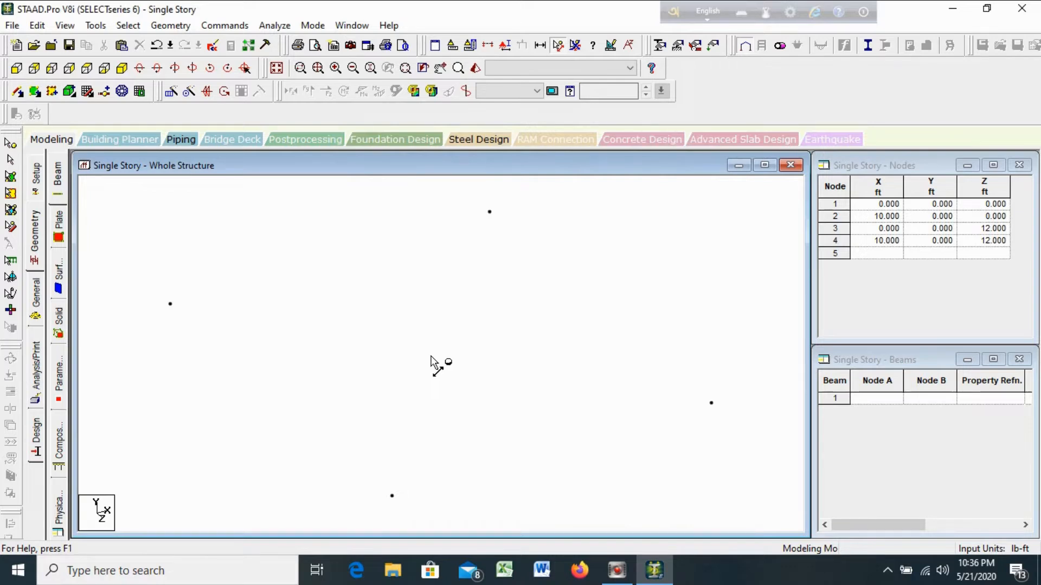
- Repeat all four base nodes in the Y direction with one 10 ft step and Link Steps enabled to form the columns
left_click(10, 144)
left_click_drag(124, 202, 751, 511)
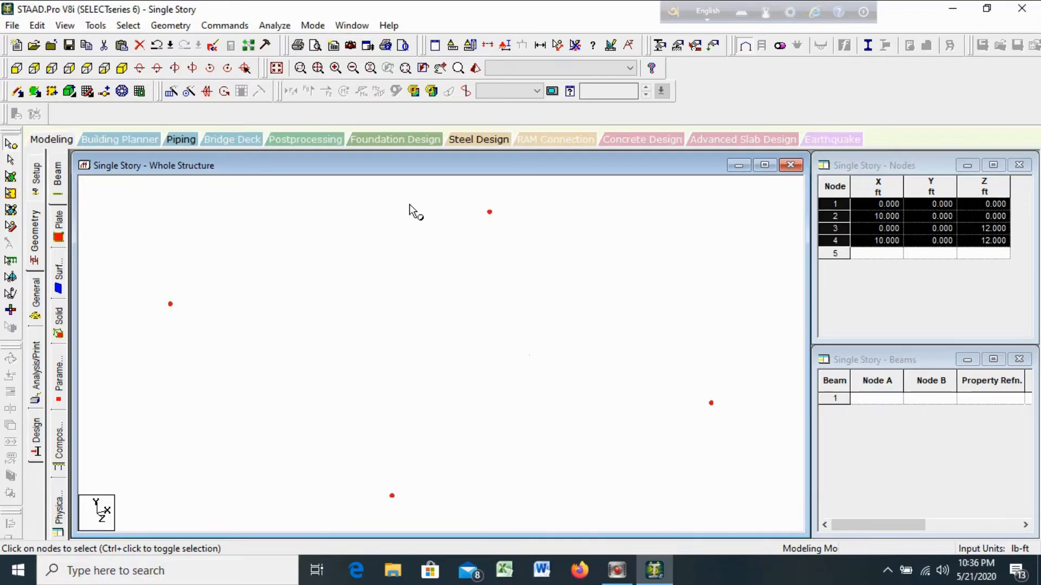
left_click(171, 92)
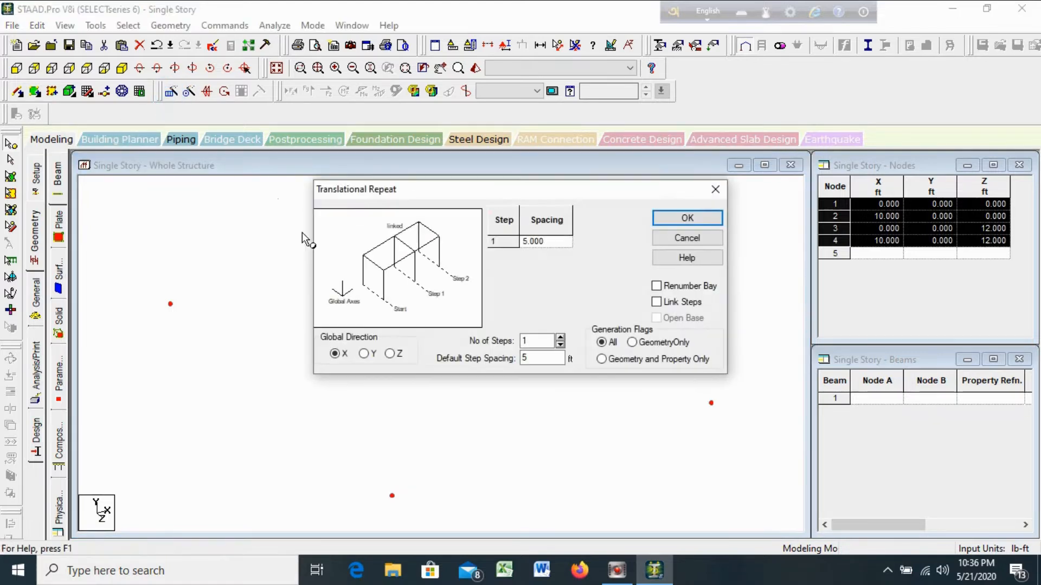
left_click(364, 354)
double_click(542, 357)
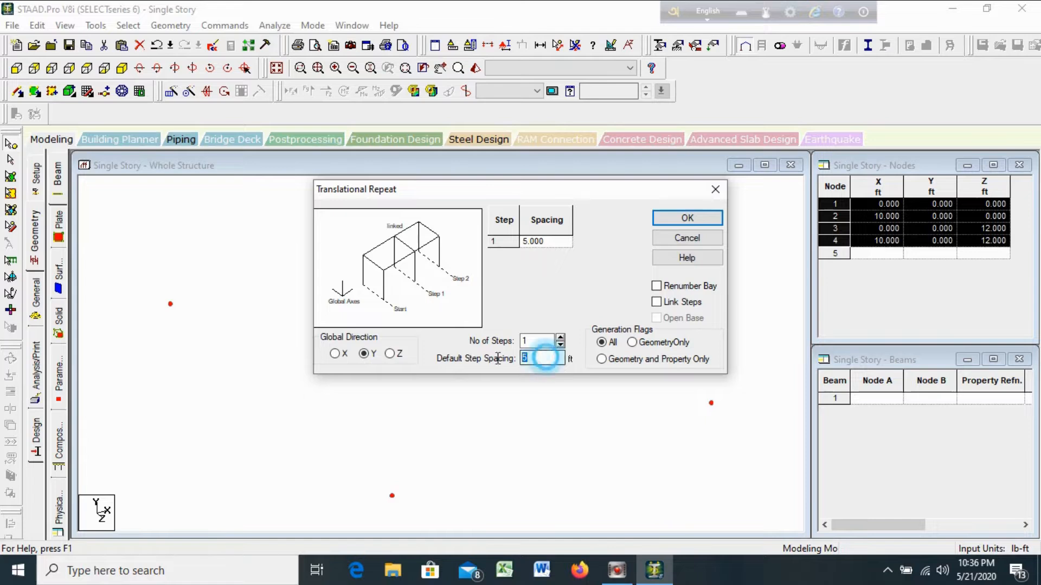
type("10")
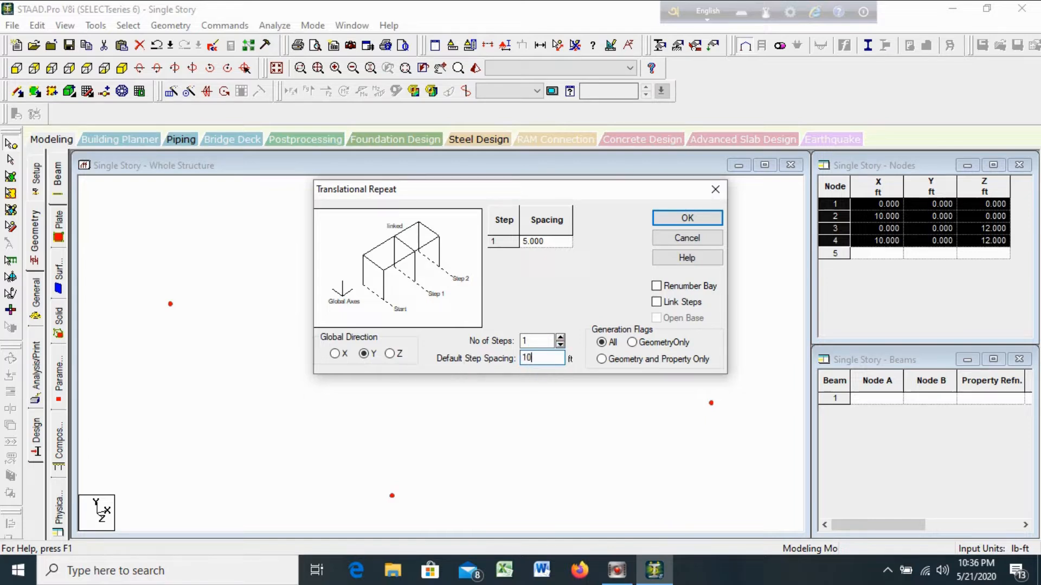
left_click(657, 304)
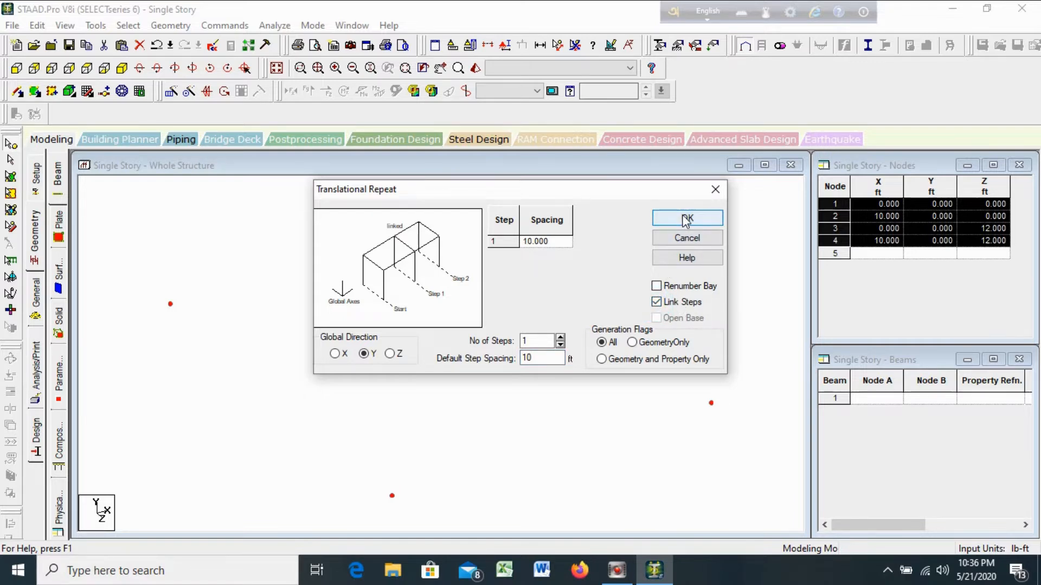
left_click(686, 218)
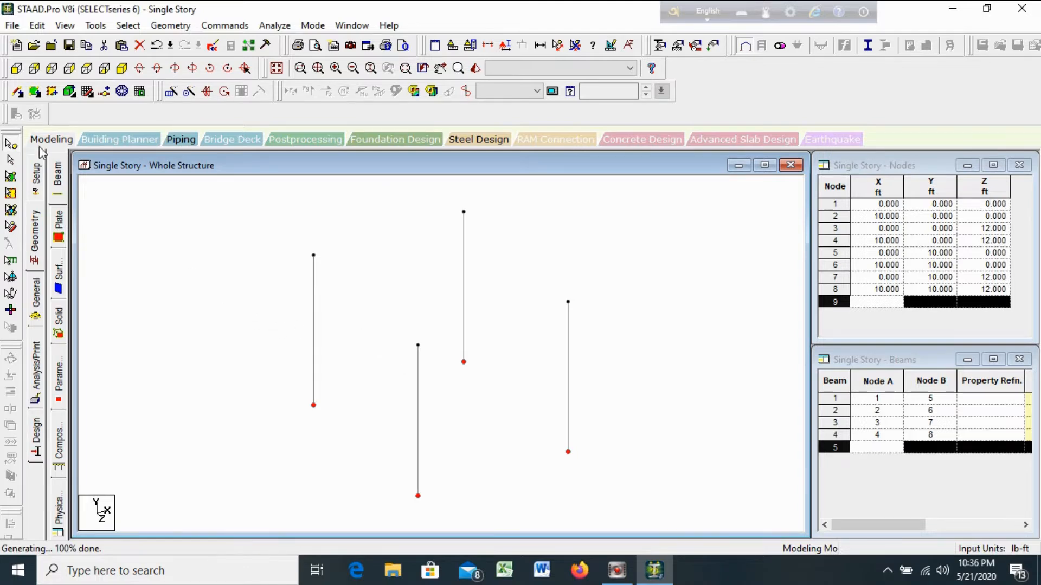
- Draw four beams connecting the column tops into a closed rectangular frame
left_click(18, 93)
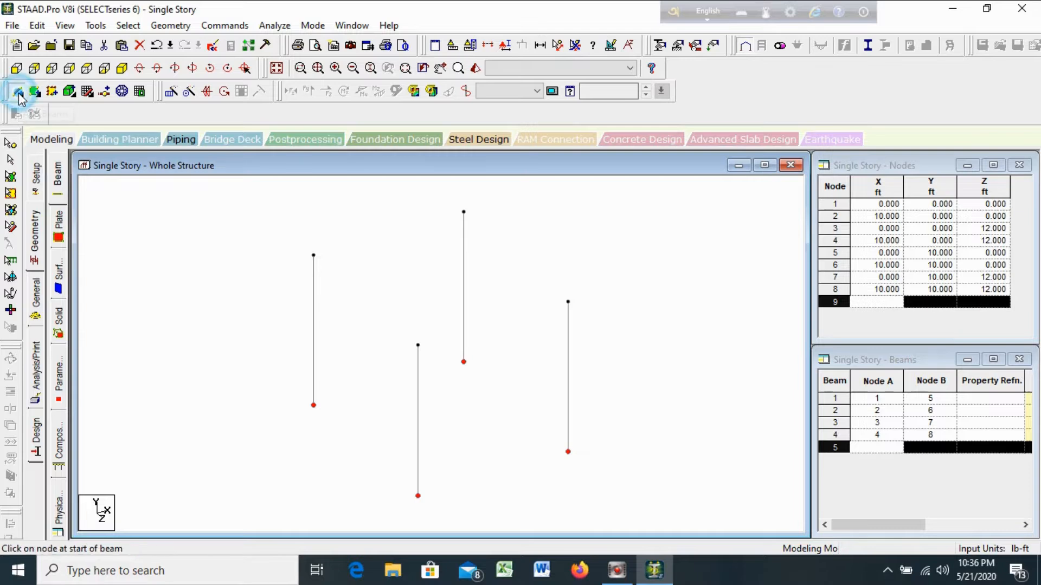
mouse_move(313, 255)
left_mouse_down()
mouse_move(461, 222)
mouse_move(464, 212)
mouse_move(502, 262)
mouse_move(568, 301)
left_mouse_up()
left_click_drag(418, 345, 417, 343)
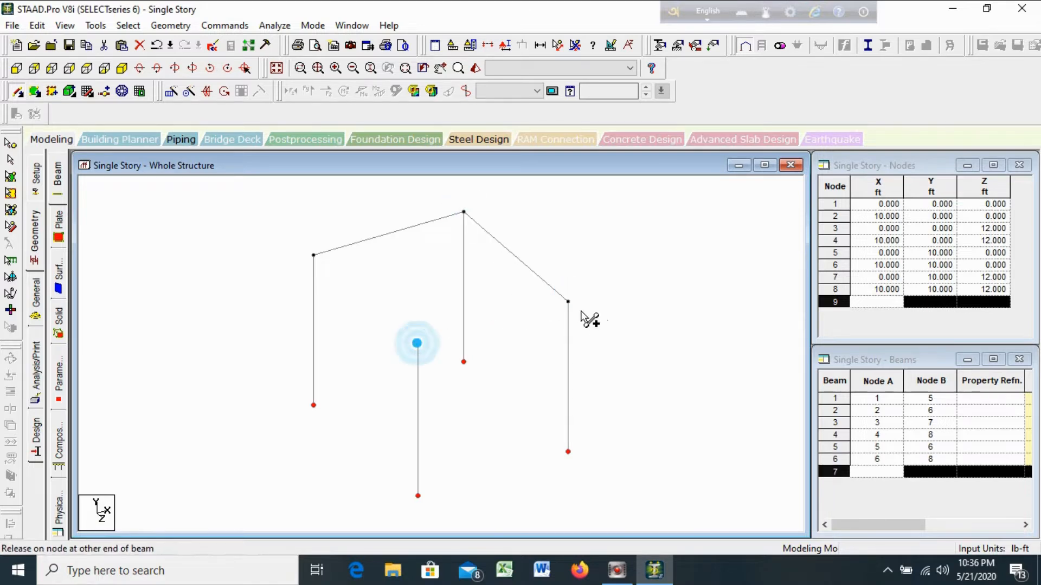
left_click_drag(581, 312, 568, 301)
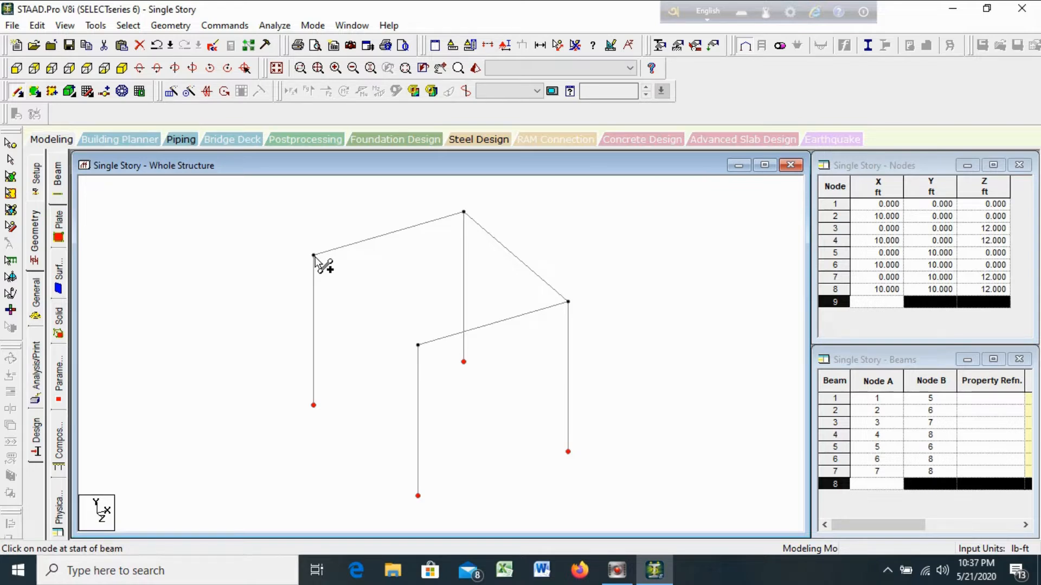
mouse_move(312, 256)
left_mouse_down()
mouse_move(353, 317)
mouse_move(417, 344)
left_mouse_up()
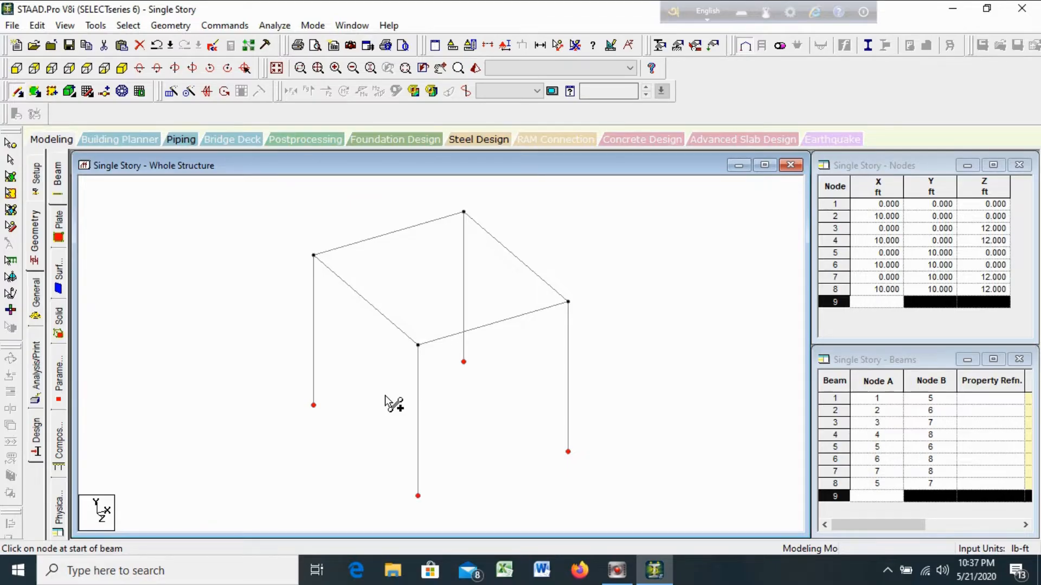
- Define a rectangular concrete section with YD 1 ft and ZD 1 ft and add it to the section properties
left_click(35, 302)
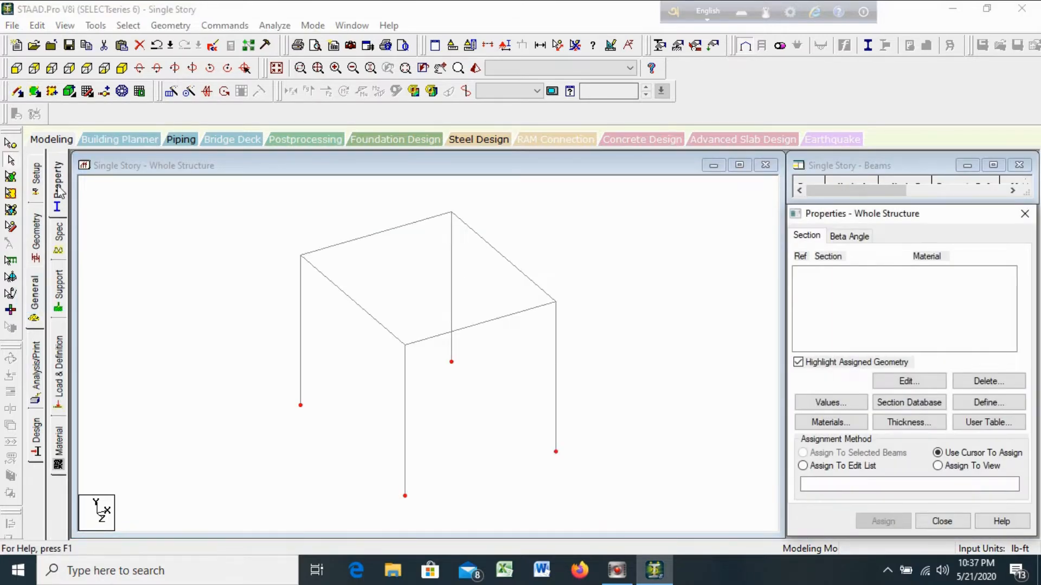
left_click(59, 187)
left_click(984, 402)
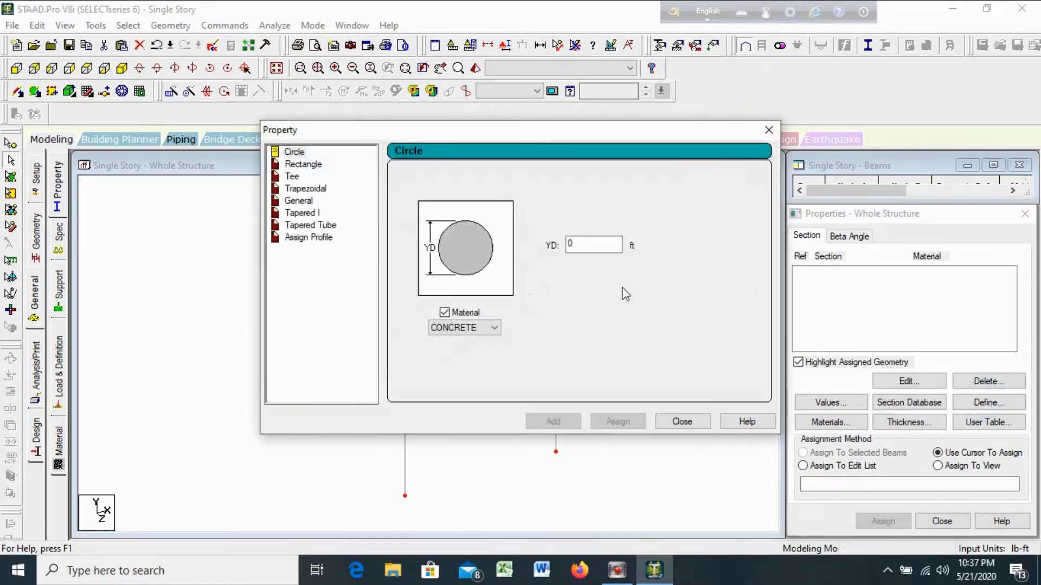
left_click(303, 164)
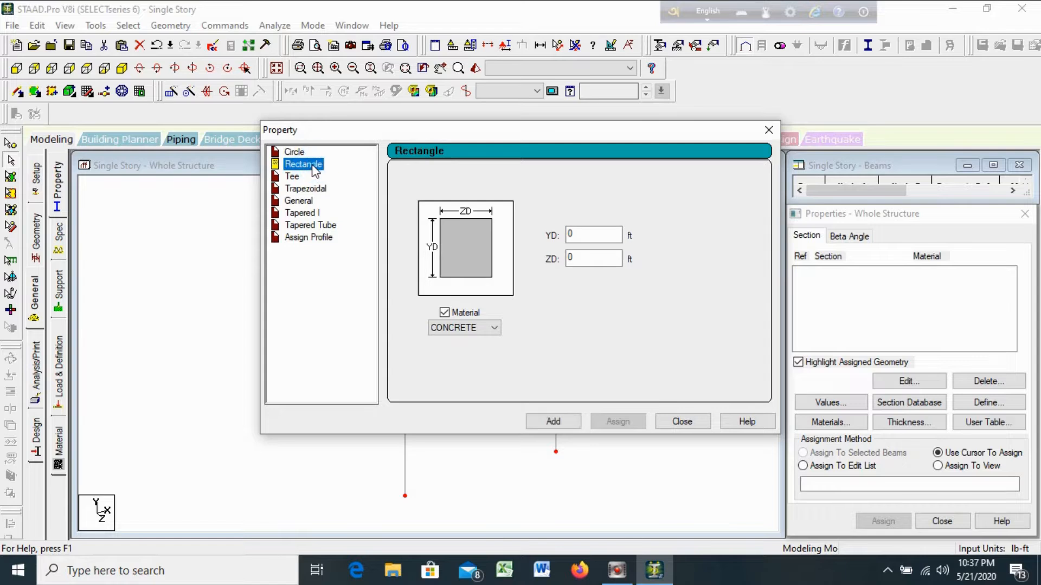
left_click(587, 234)
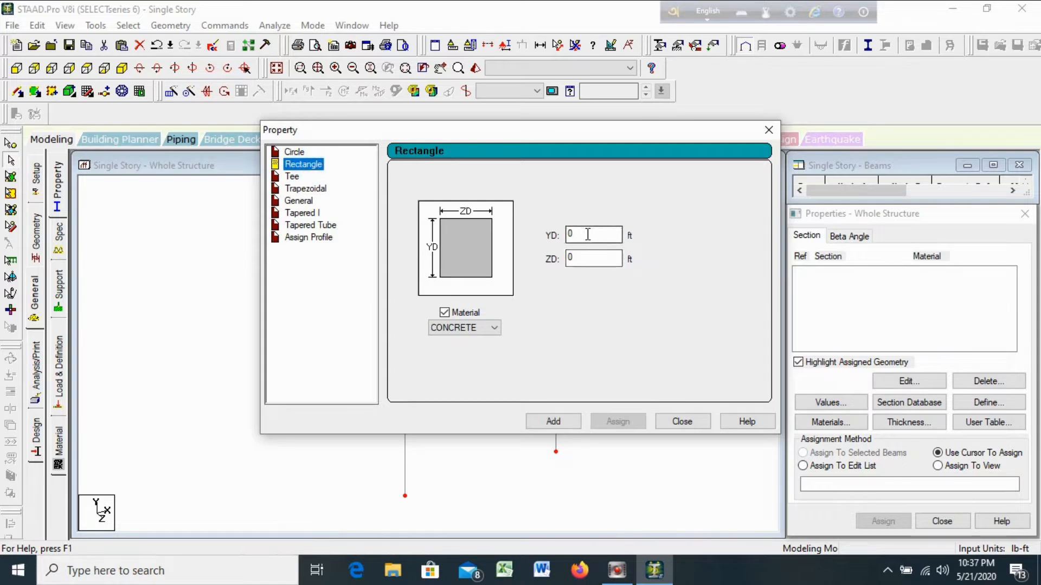
double_click(587, 234)
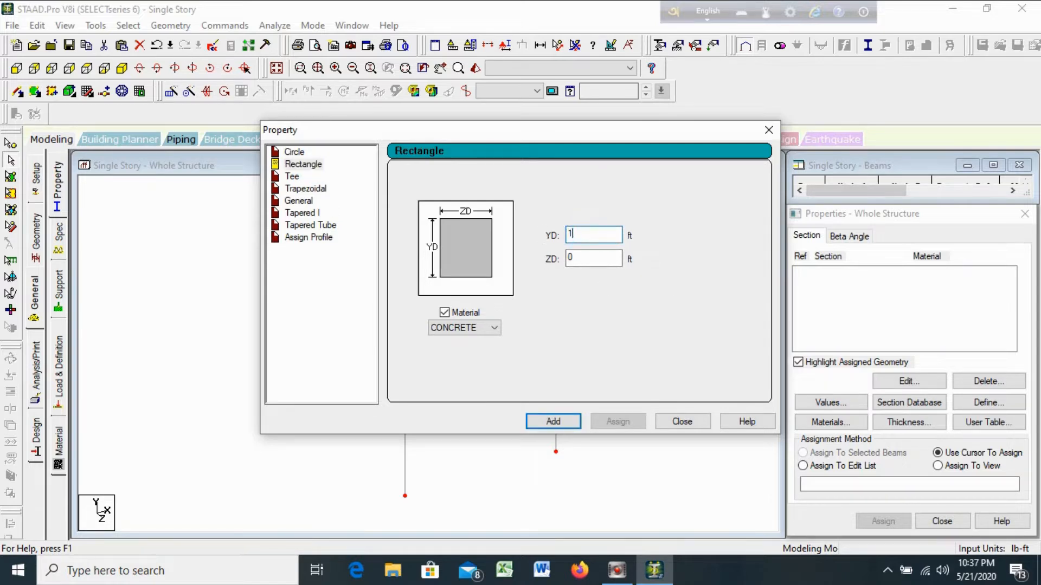
double_click(587, 258)
type("1")
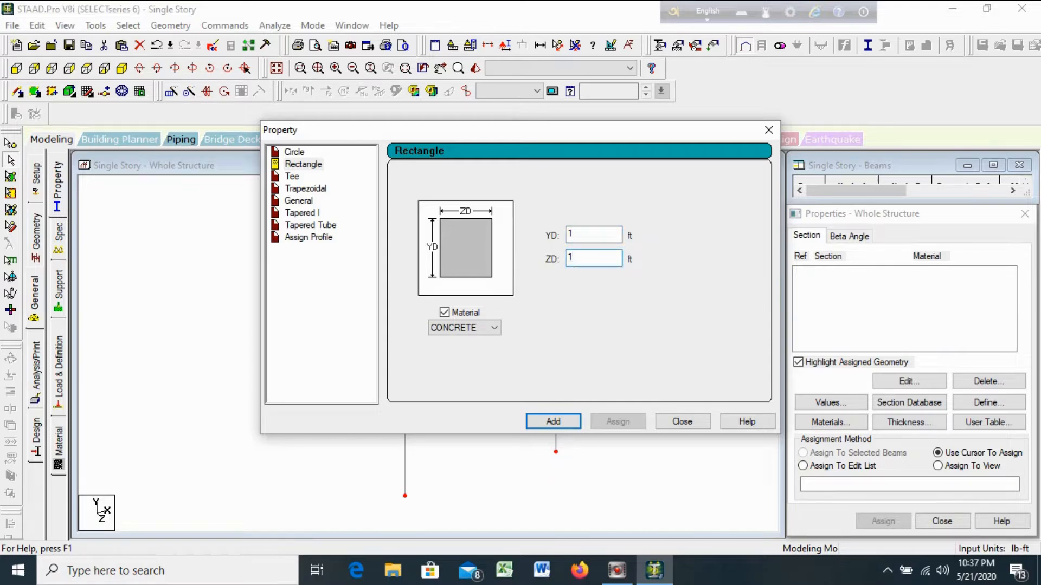
left_click(488, 327)
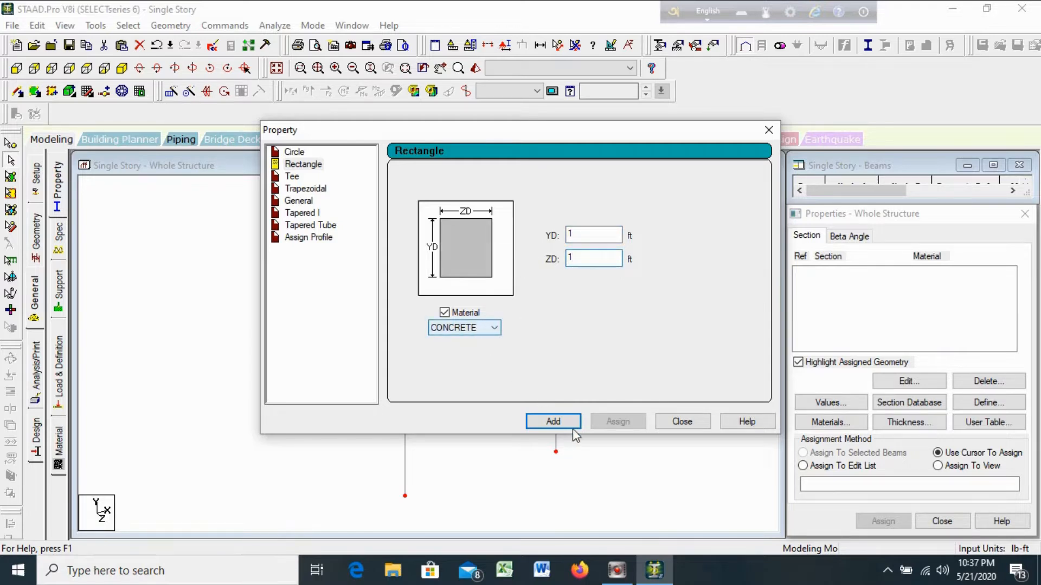
left_click(572, 429)
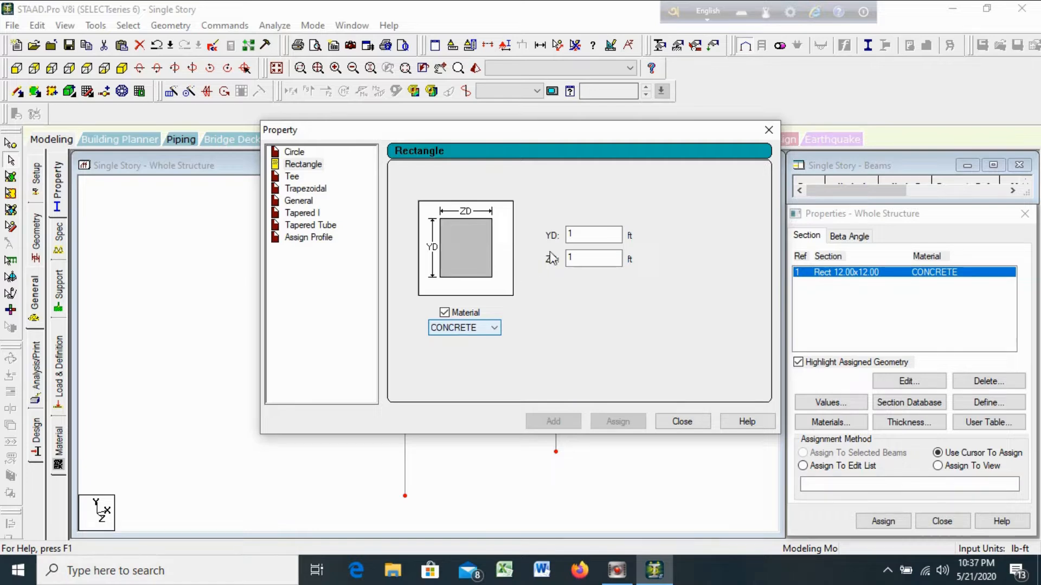
- Add a second rectangular concrete section with YD 1.25 ft and ZD 1 ft, and finish defining properties
double_click(578, 233)
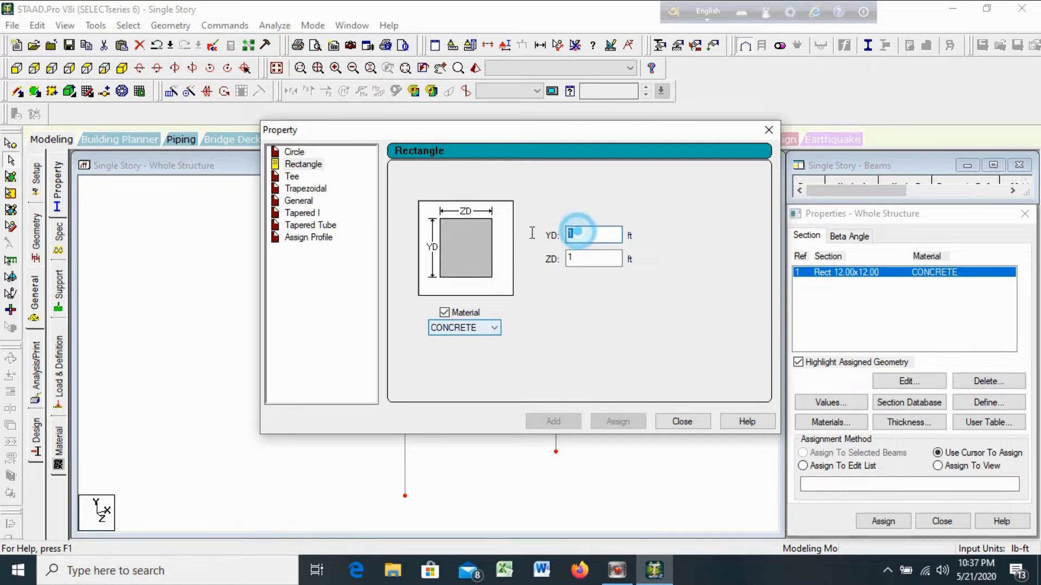
type("1.25")
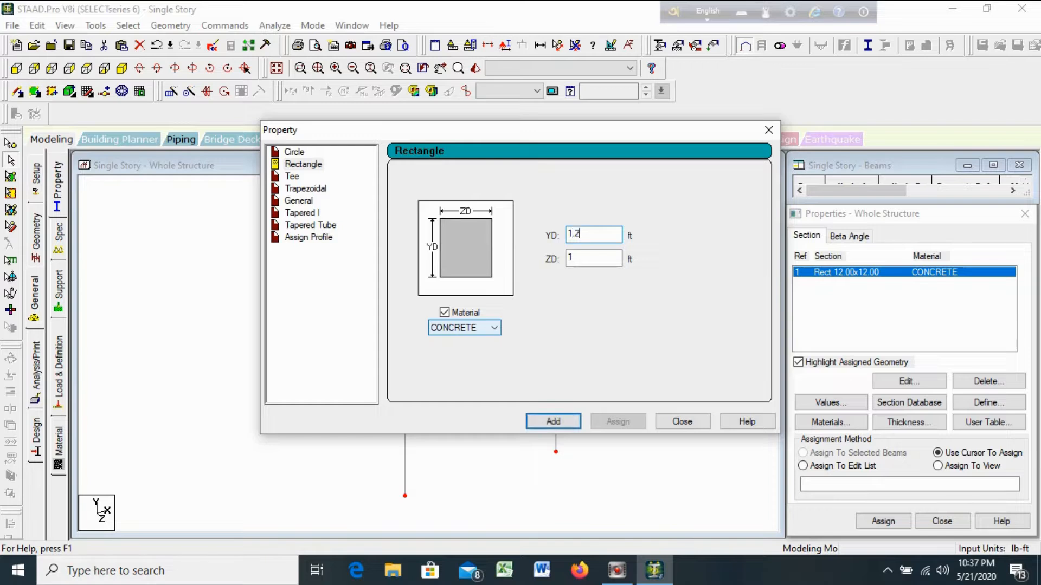
left_click(579, 257)
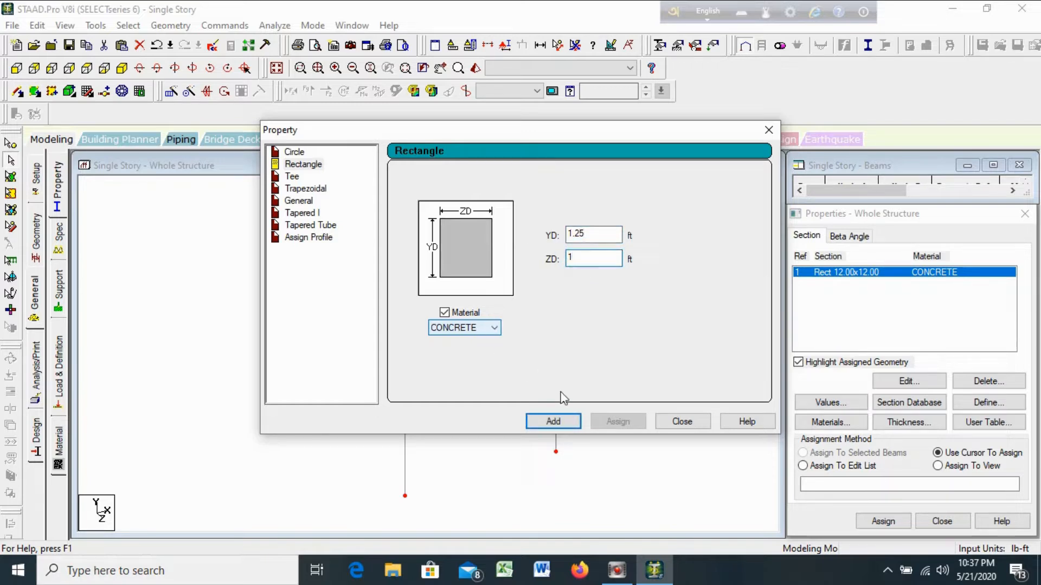
left_click(564, 422)
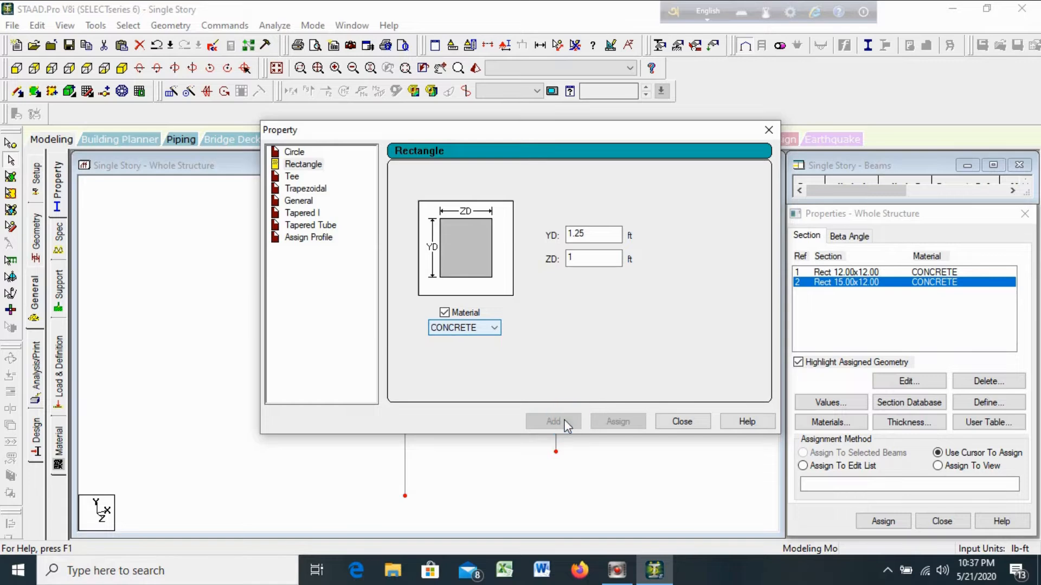
left_click(682, 422)
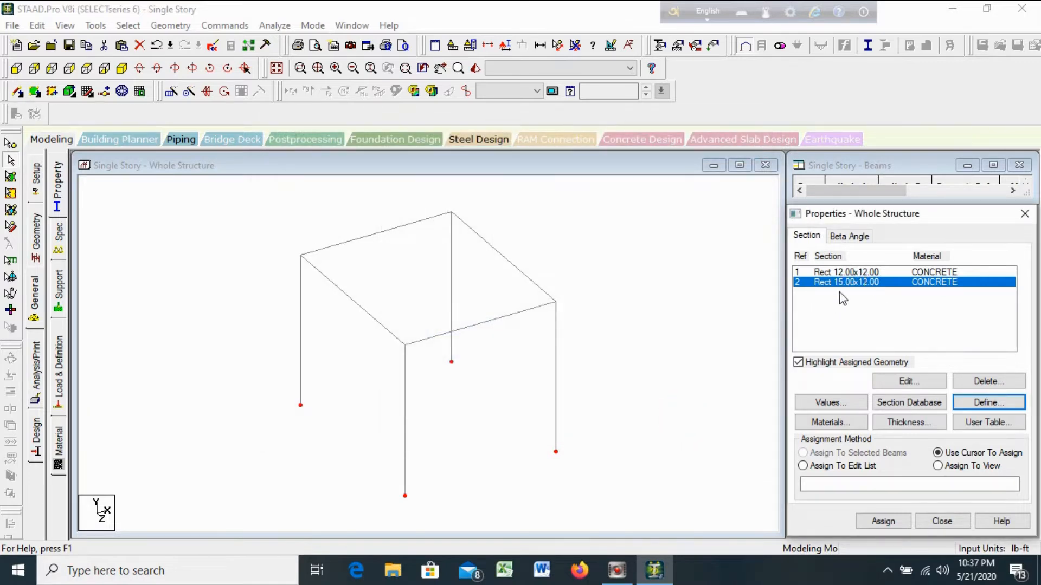
- Assign the Rect 12.00x12.00 concrete section to the four columns by selecting all beams parallel to Y, and clear the selection
left_click(833, 274)
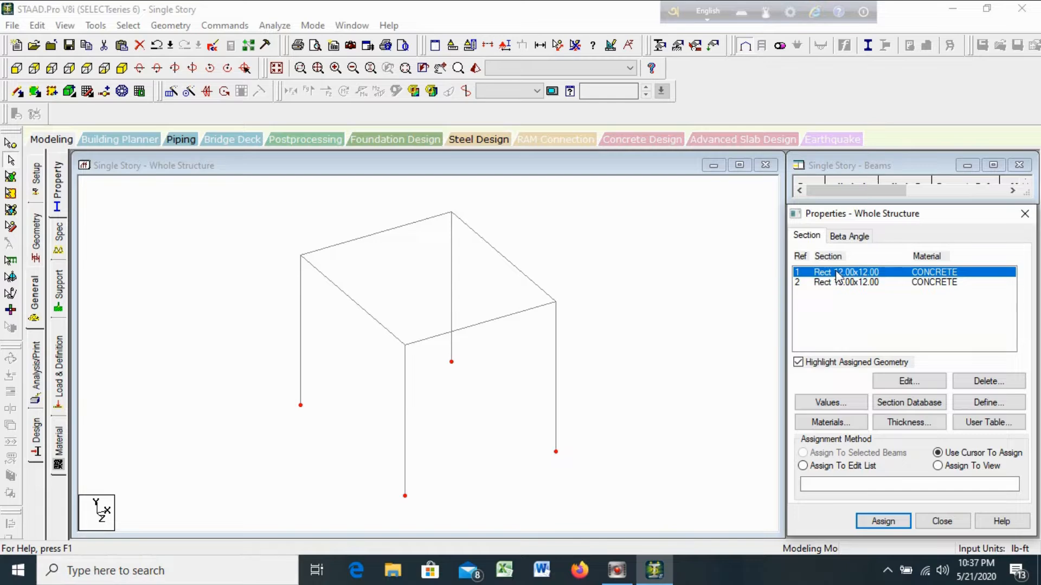
left_click(128, 26)
mouse_move(184, 301)
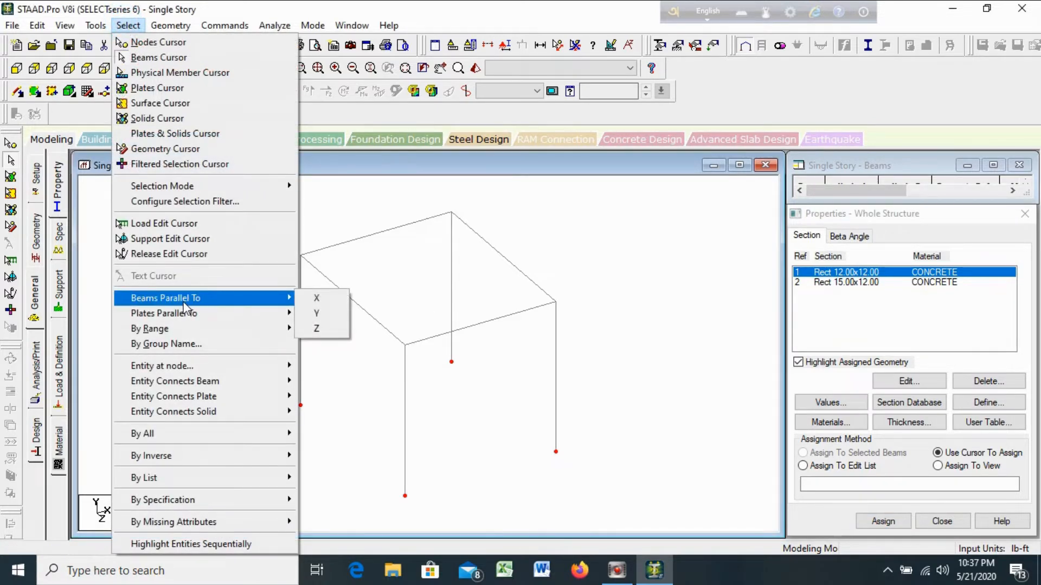
left_click(316, 313)
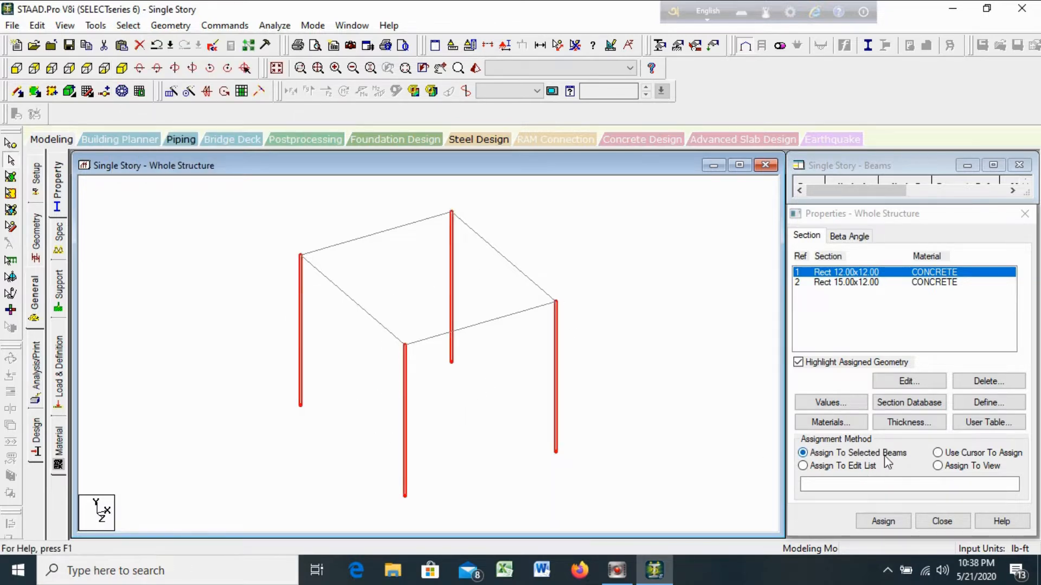
left_click(889, 521)
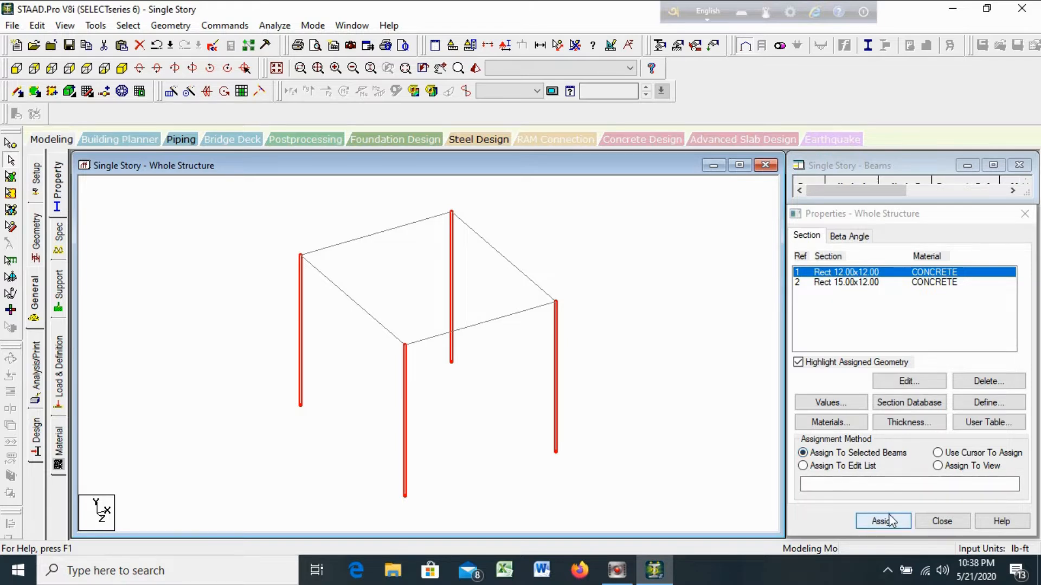
left_click(936, 414)
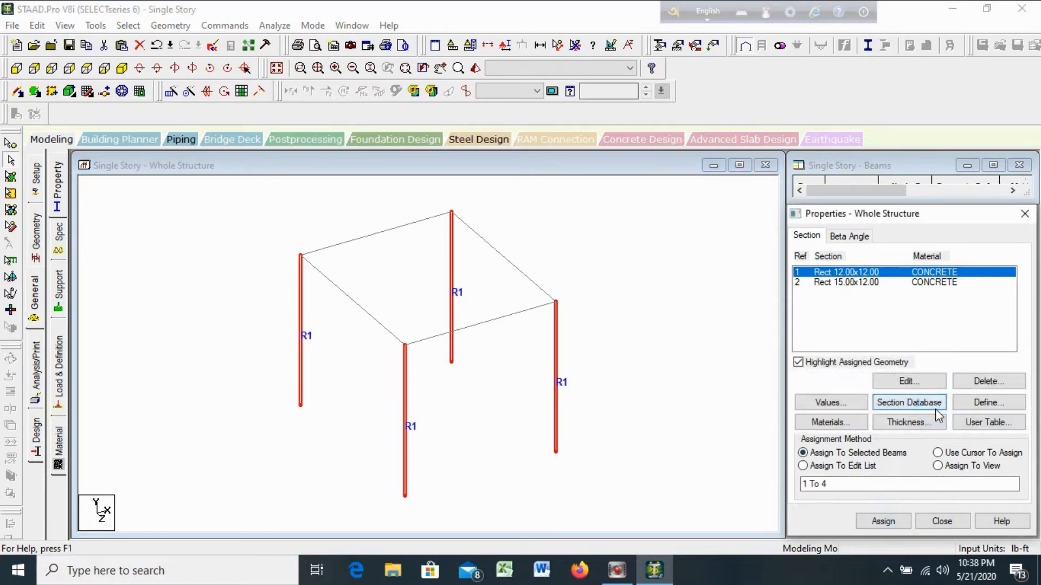
left_click(649, 314)
- Assign the Rect 15.00x12.00 concrete section to all roof beams parallel to X and Z, accepting the auto save on the way
left_click(845, 283)
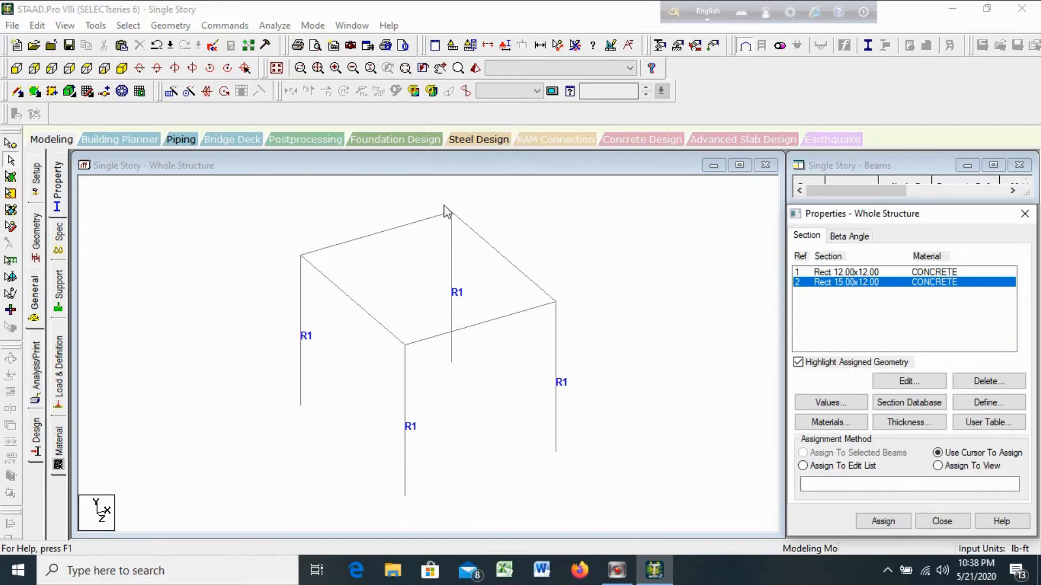
left_click(125, 26)
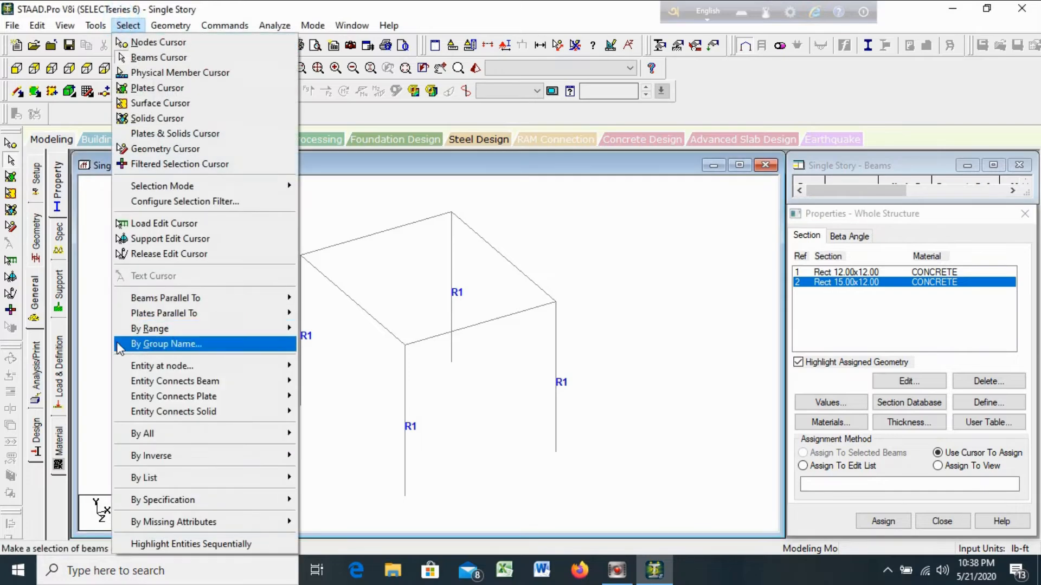
mouse_move(157, 305)
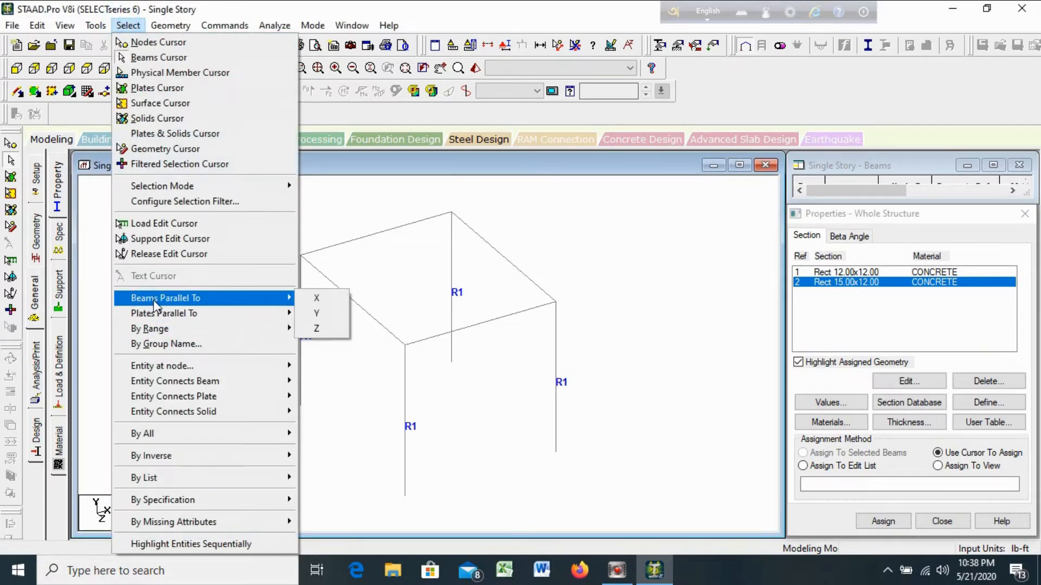
left_click(317, 298)
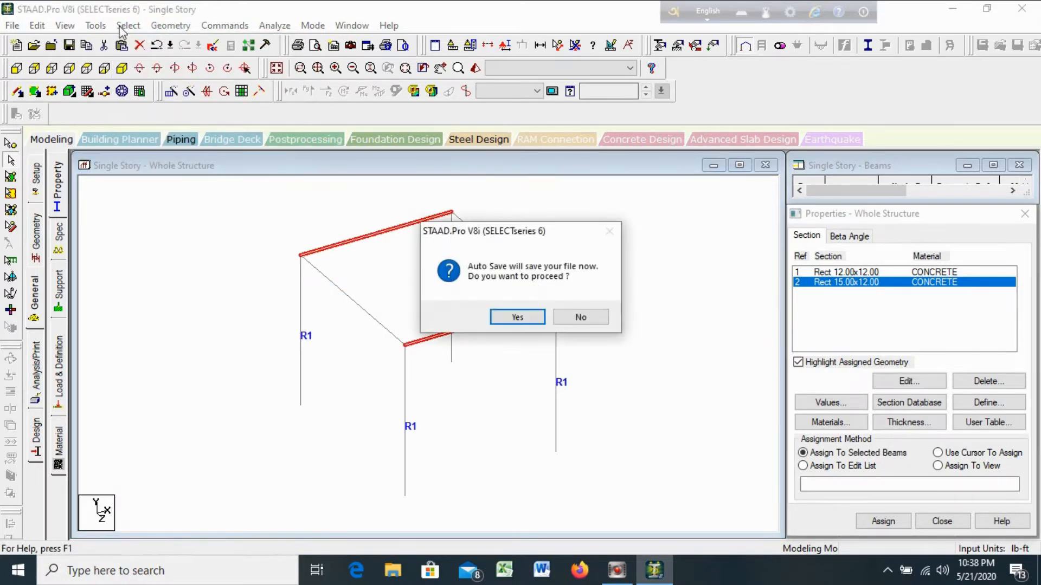
left_click(534, 318)
left_click(439, 294)
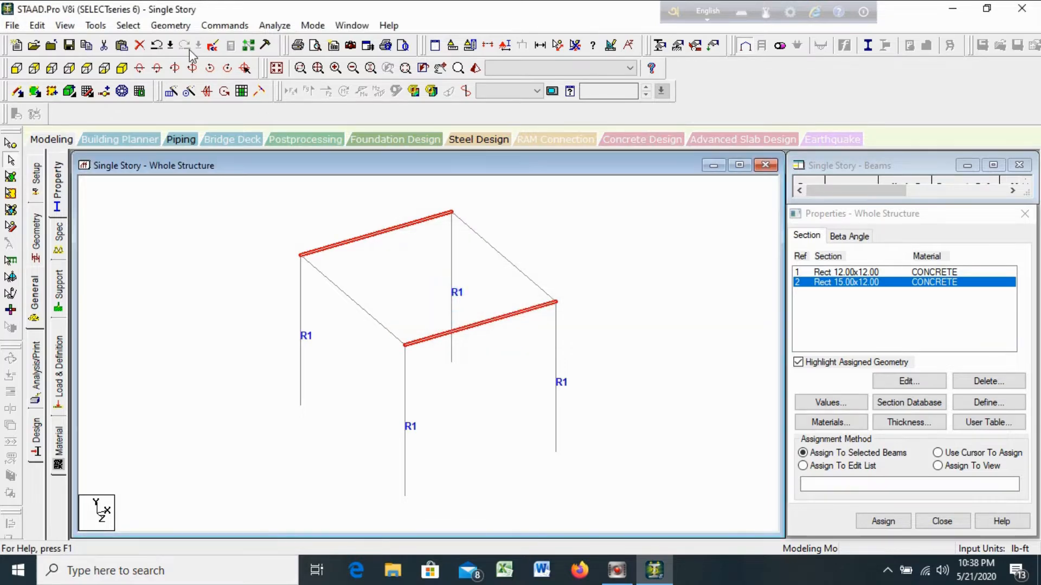
left_click(128, 25)
mouse_move(145, 302)
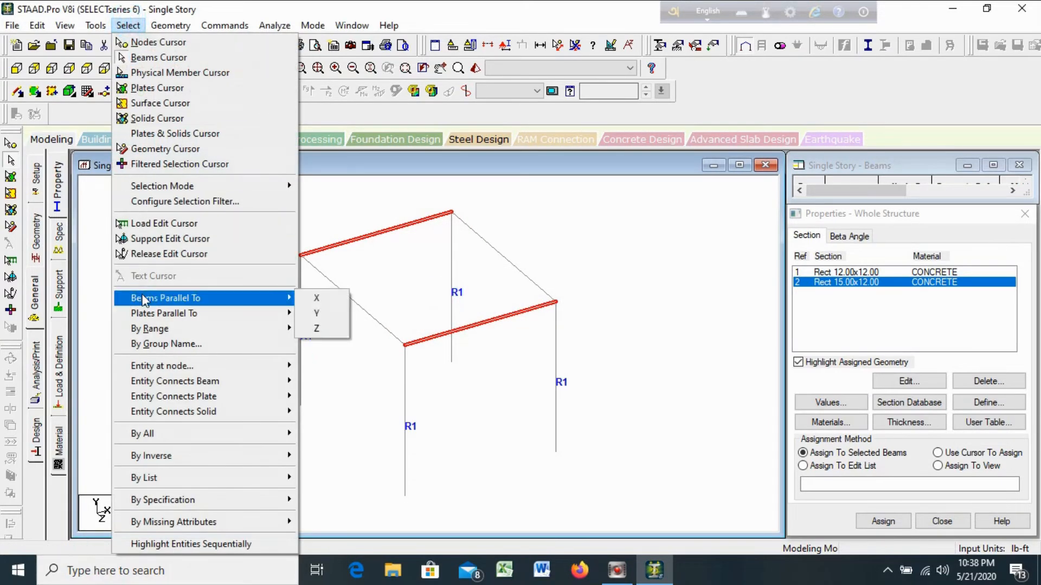
left_click(333, 329)
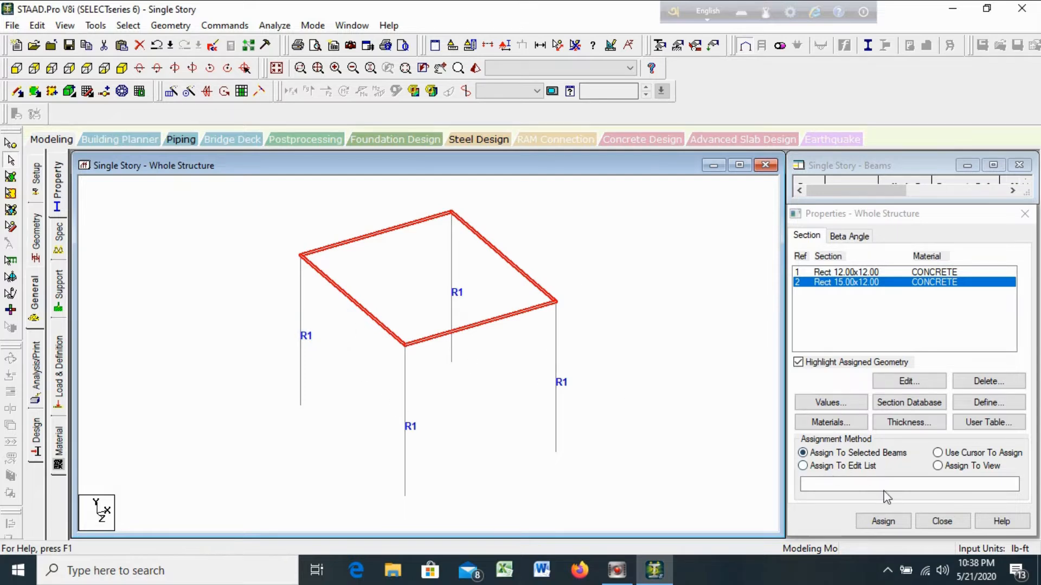
left_click(884, 521)
left_click(942, 413)
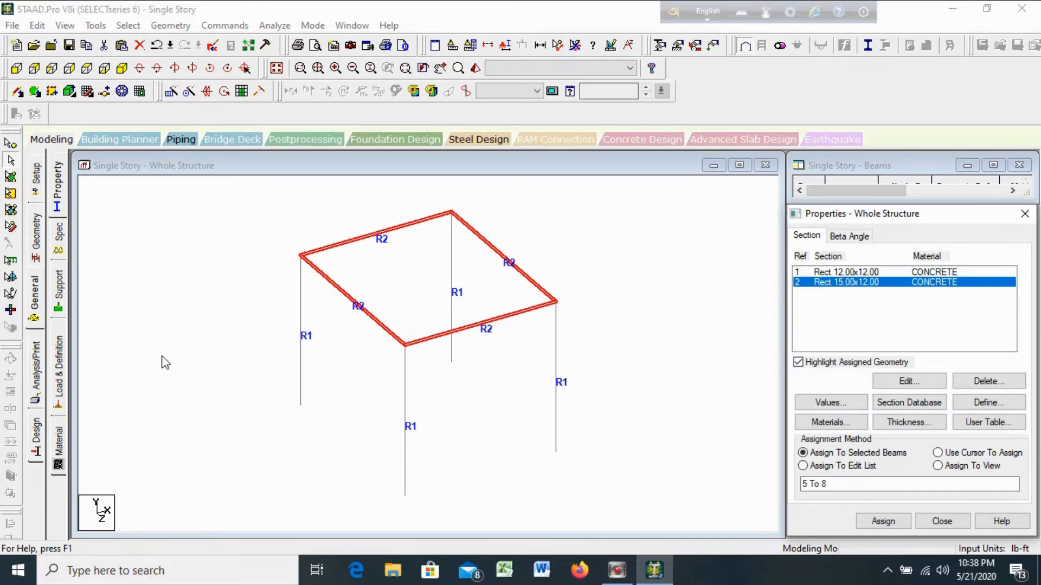
- Create a fixed support definition for the structure
left_click(60, 289)
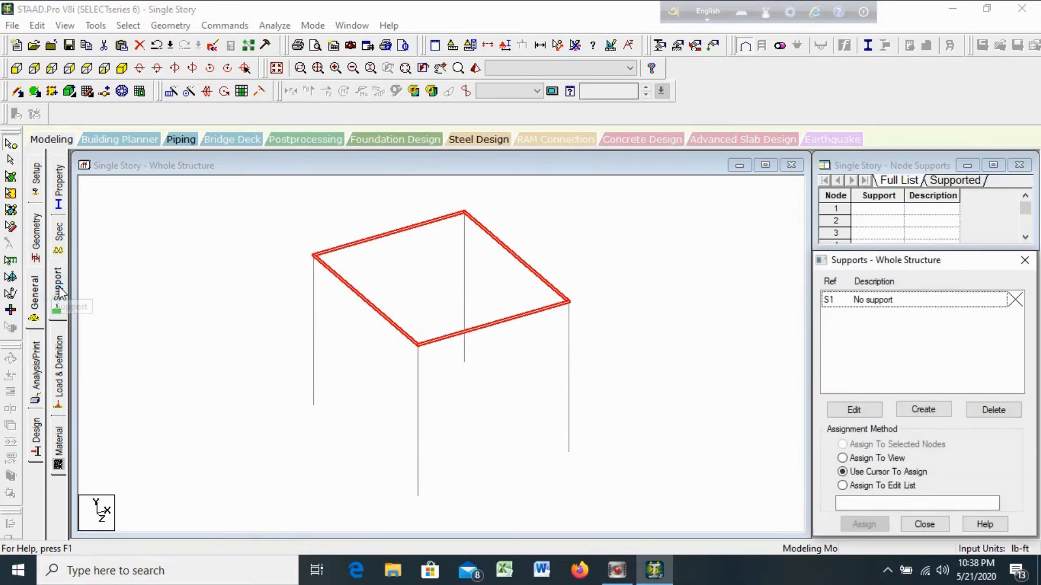
left_click(916, 412)
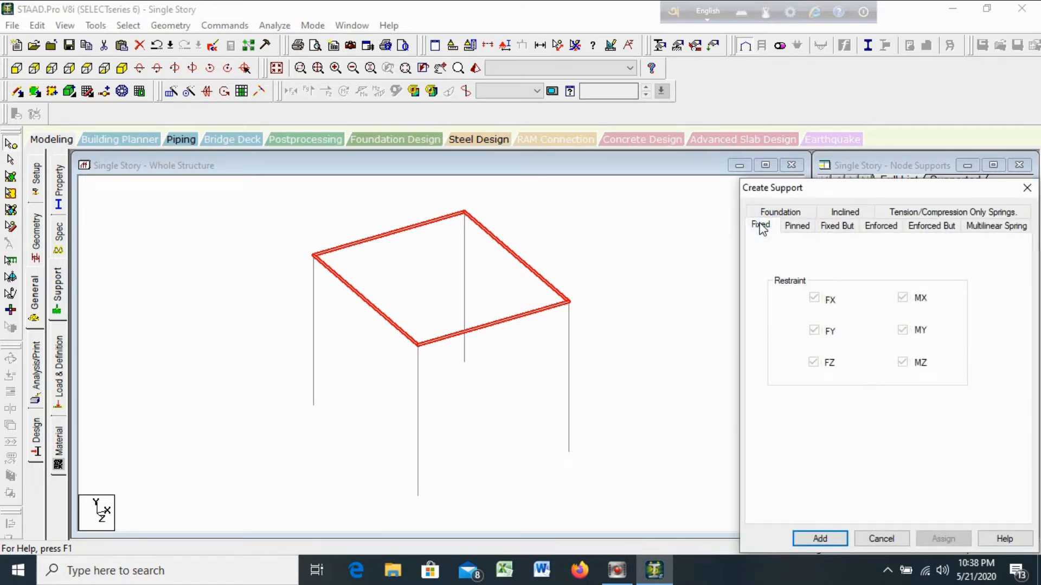
left_click(805, 540)
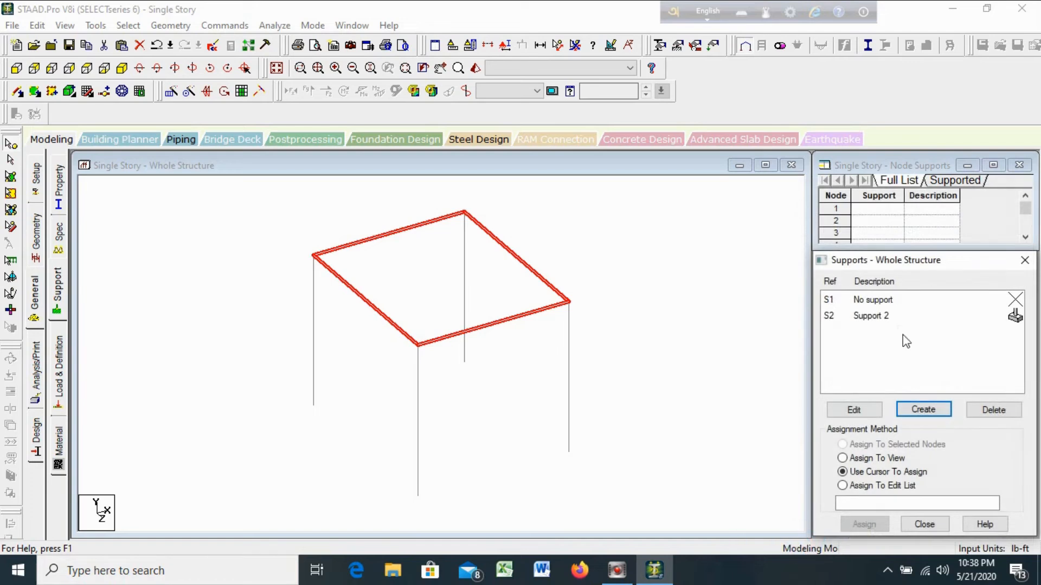
- Assign the fixed support to all four column base nodes, selecting them together in the front view, and return to the isometric view
left_click(867, 319)
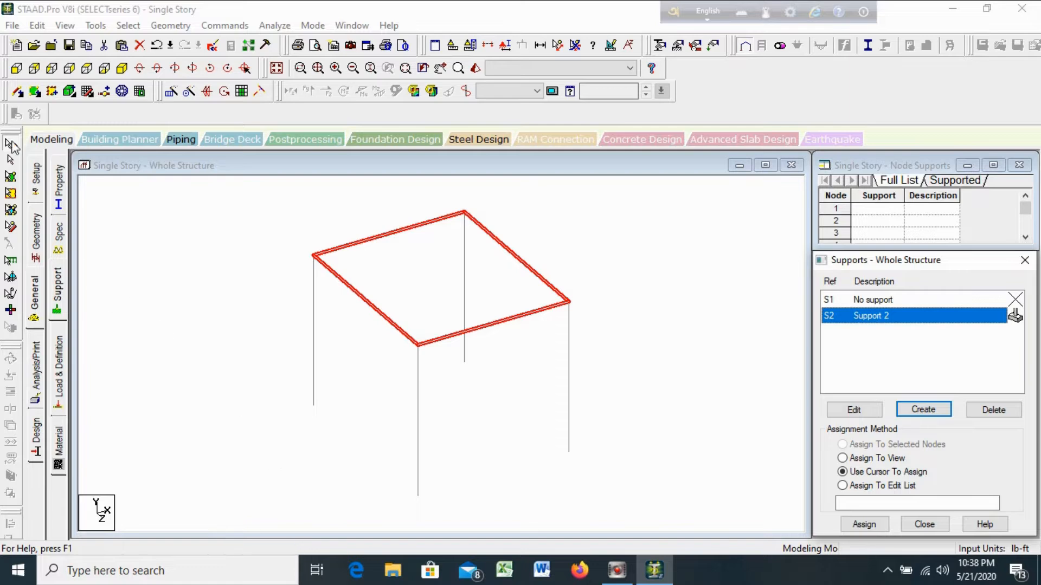
left_click(17, 68)
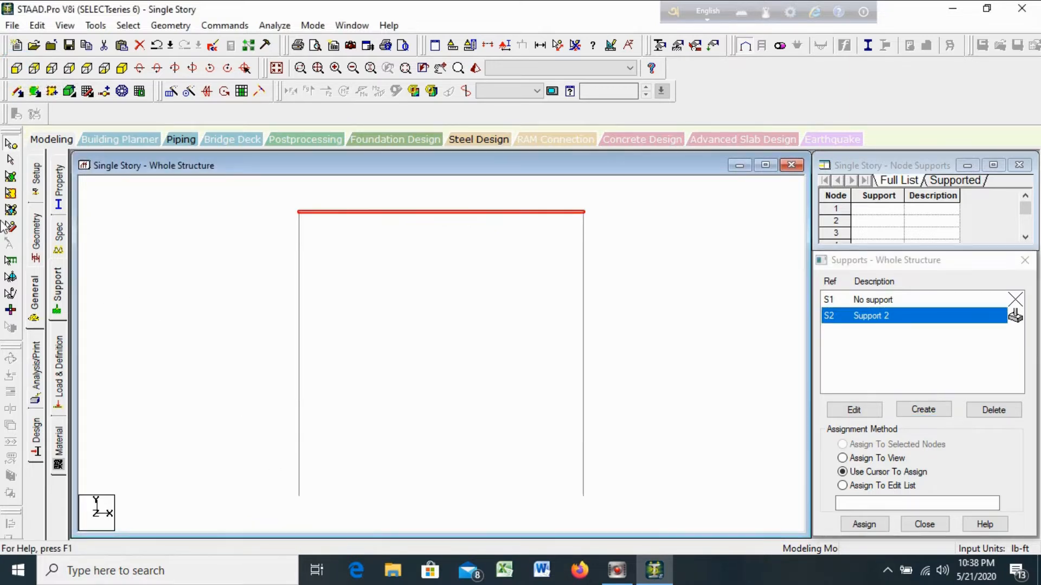
left_click(11, 146)
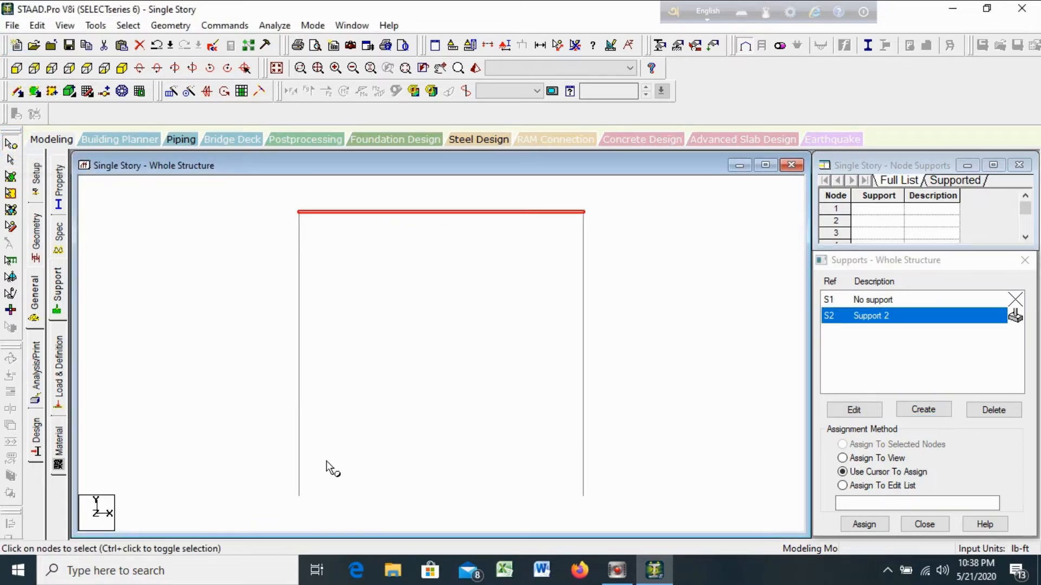
left_click_drag(251, 460, 625, 511)
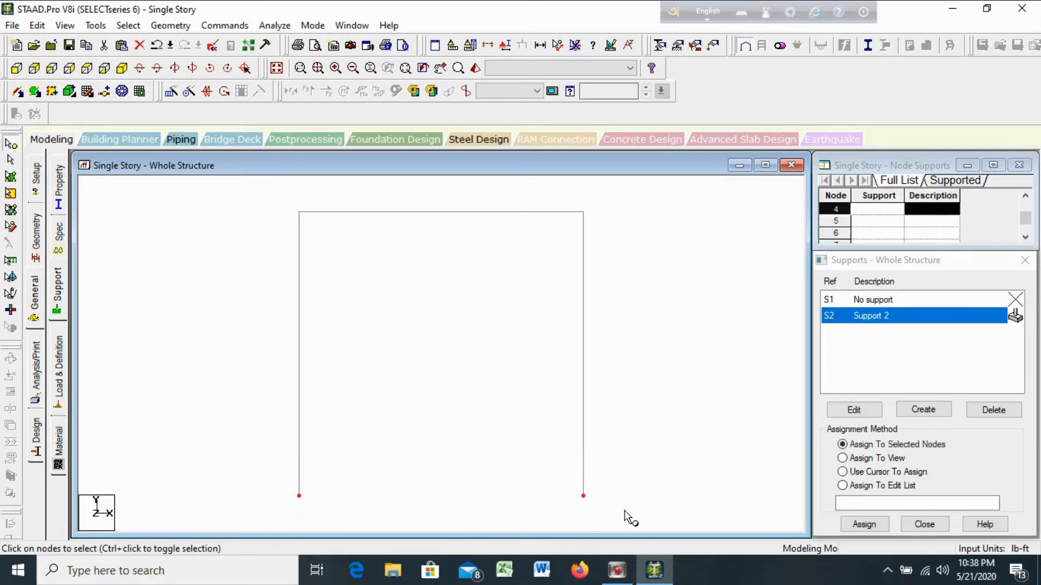
left_click(867, 524)
left_click(934, 435)
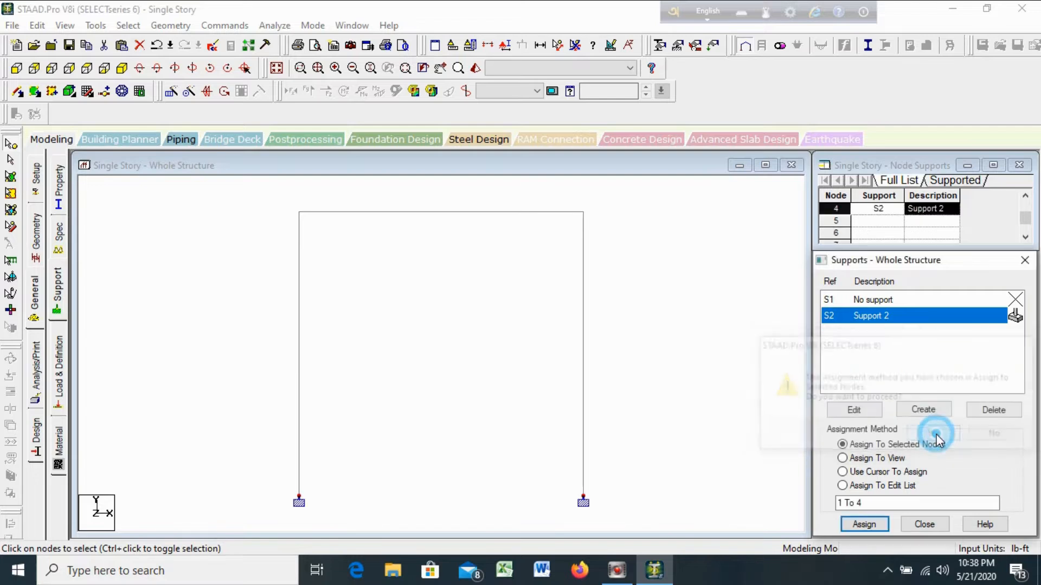
left_click(276, 69)
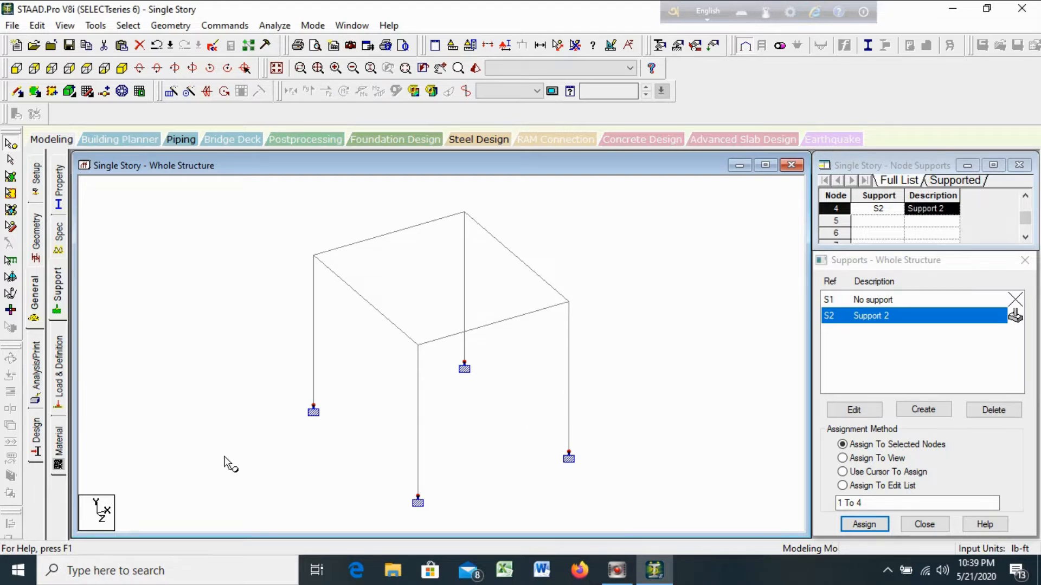
- Create primary load case 1 with loading type Dead and the title DL
left_click(58, 377)
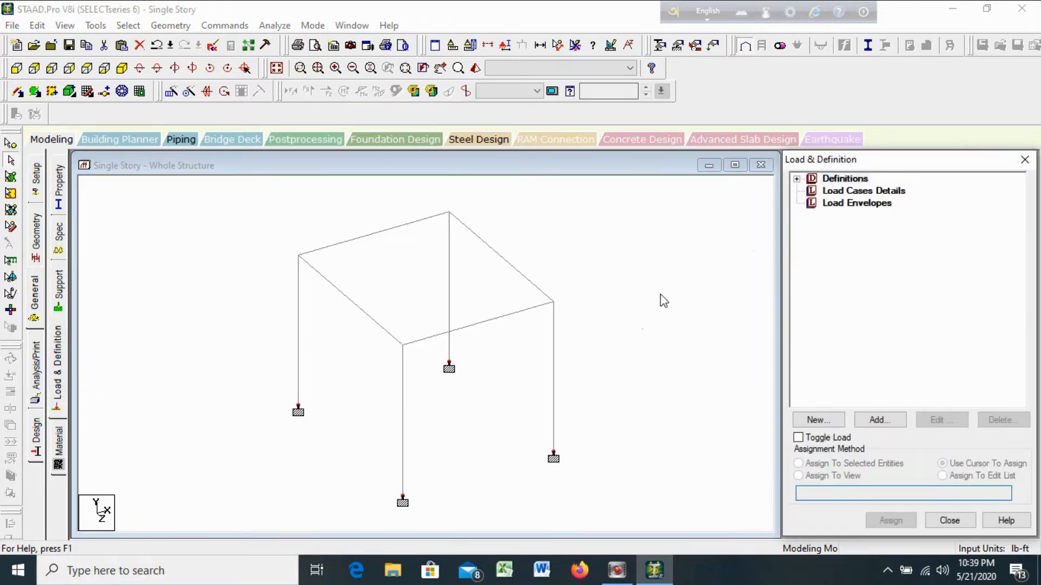
left_click(862, 191)
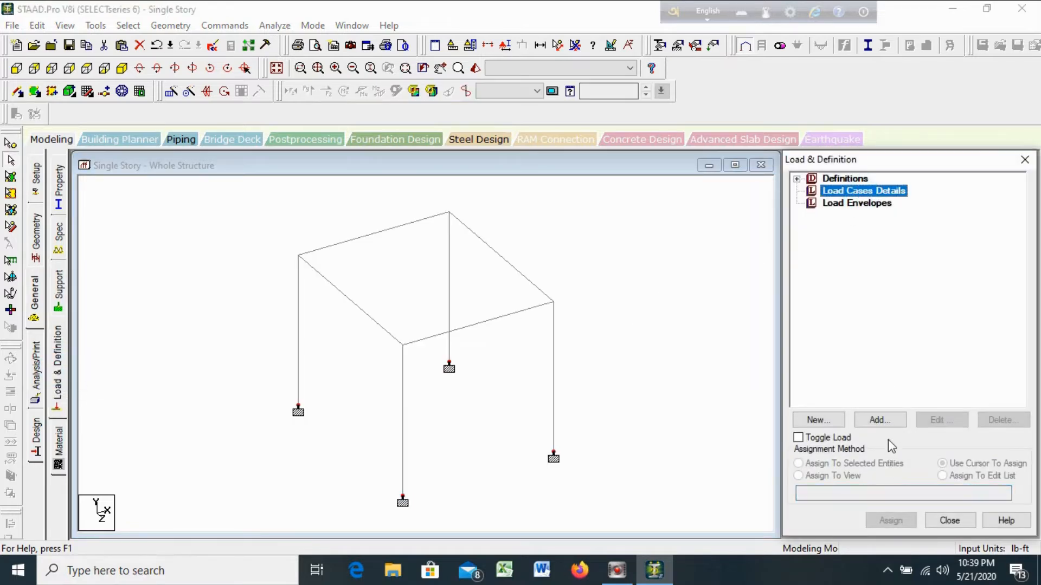
left_click(879, 420)
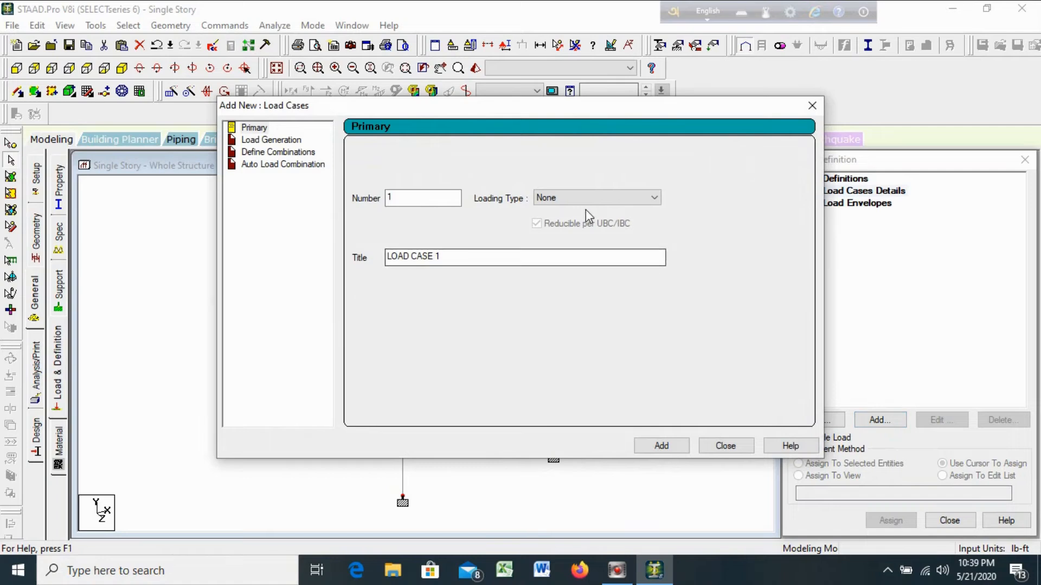
left_click(585, 199)
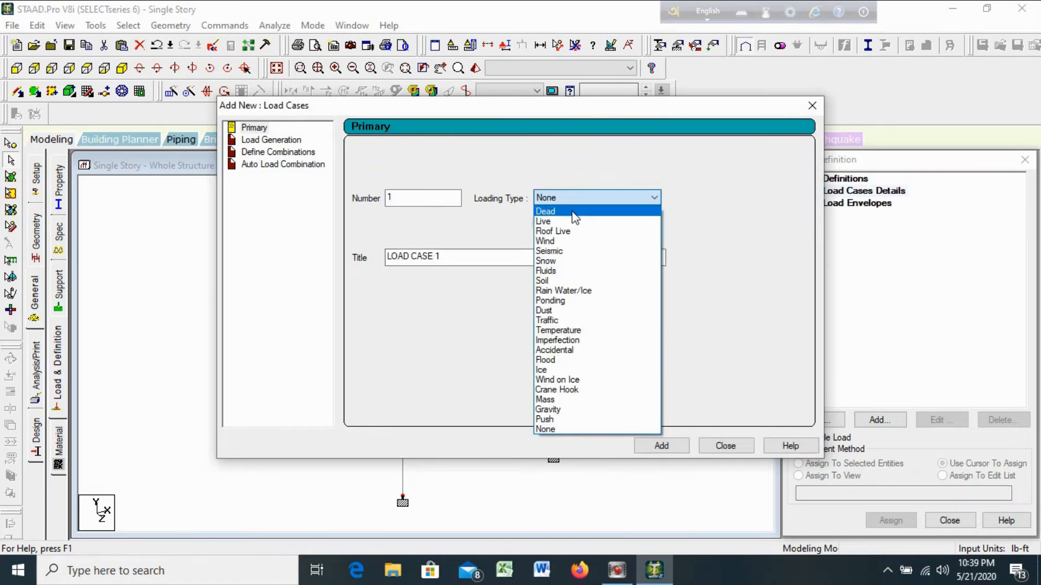
left_click(576, 211)
left_click_drag(457, 261, 228, 258)
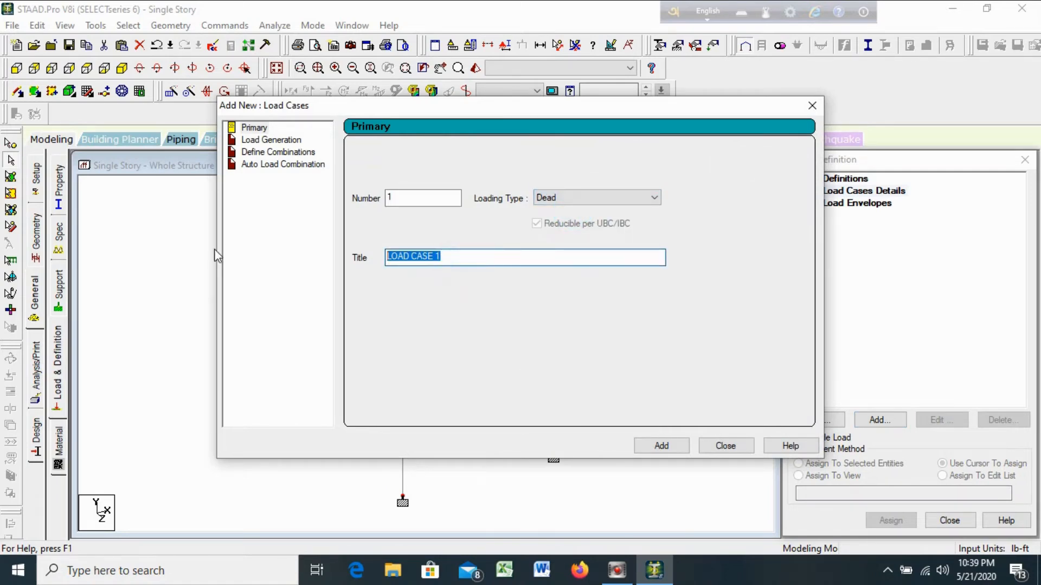
type("DL")
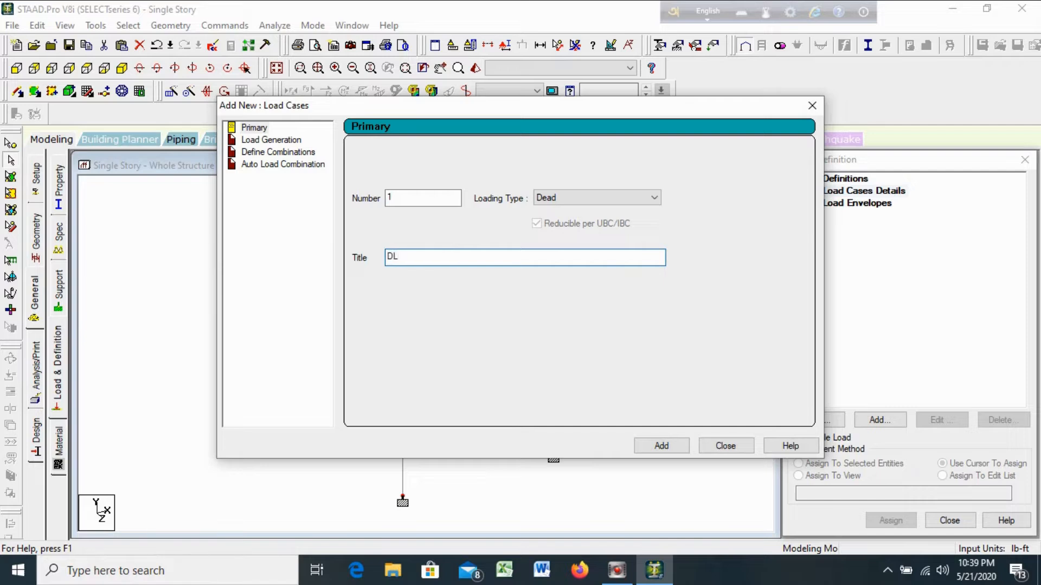
left_click(677, 445)
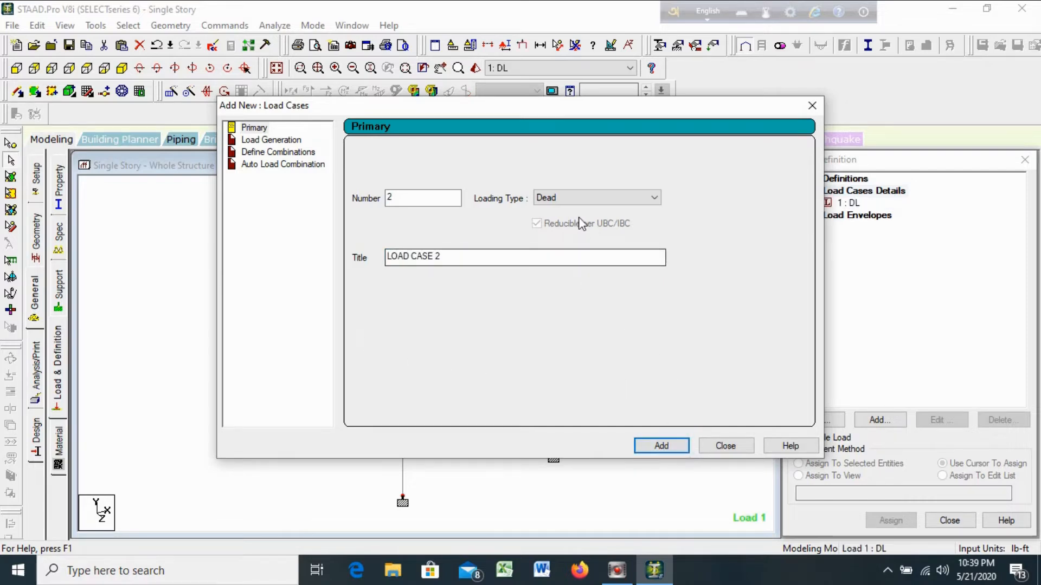
- Create primary load case 2 with loading type Live, reducible per UBC/IBC, and the title LL
left_click(581, 195)
left_click(564, 225)
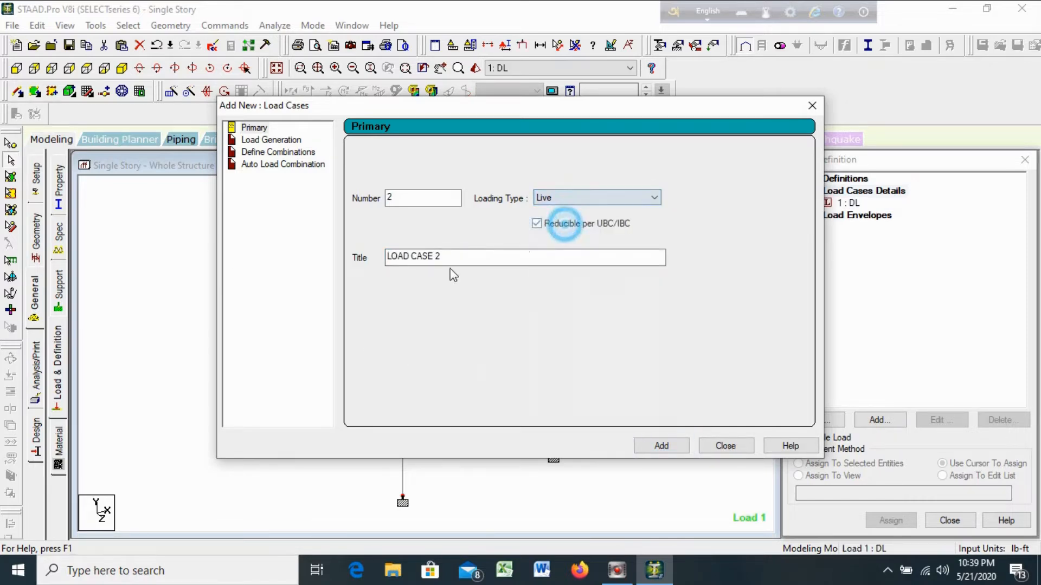
key("Tab")
type("LL")
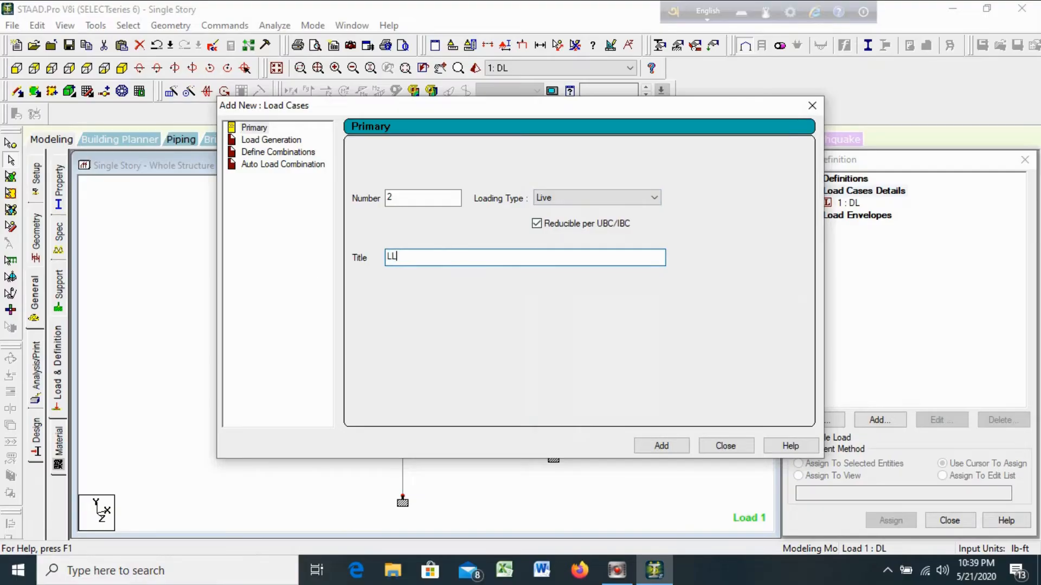
left_click(658, 450)
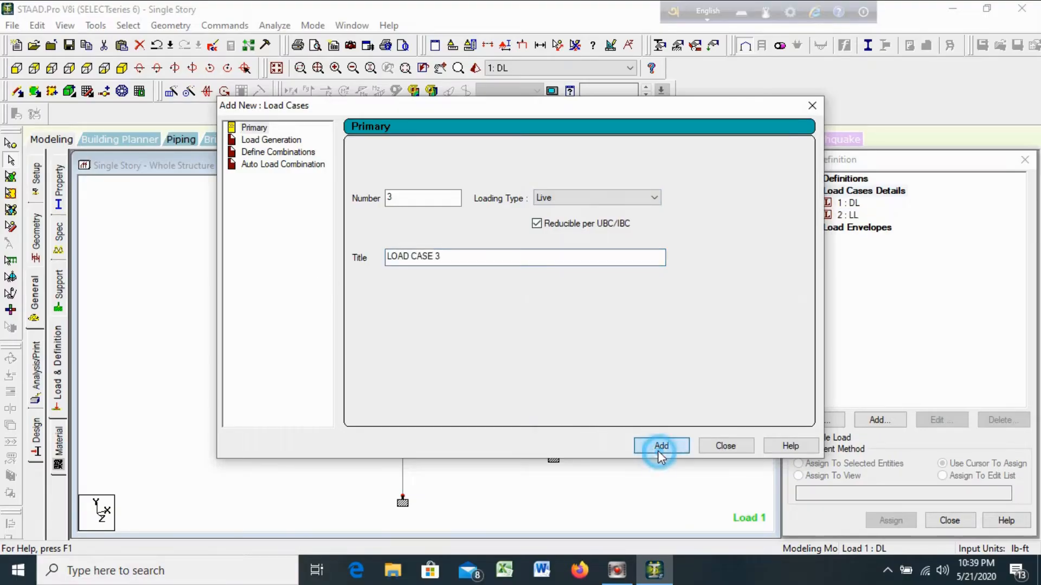
left_click(726, 446)
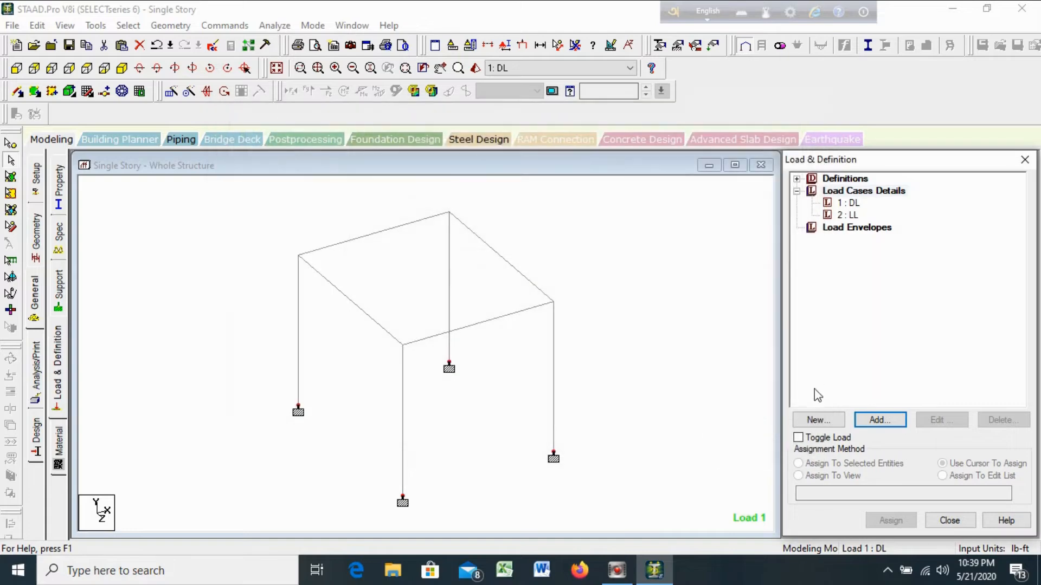
- Add a selfweight load in the Y direction with factor -1 to the DL load case
left_click(849, 204)
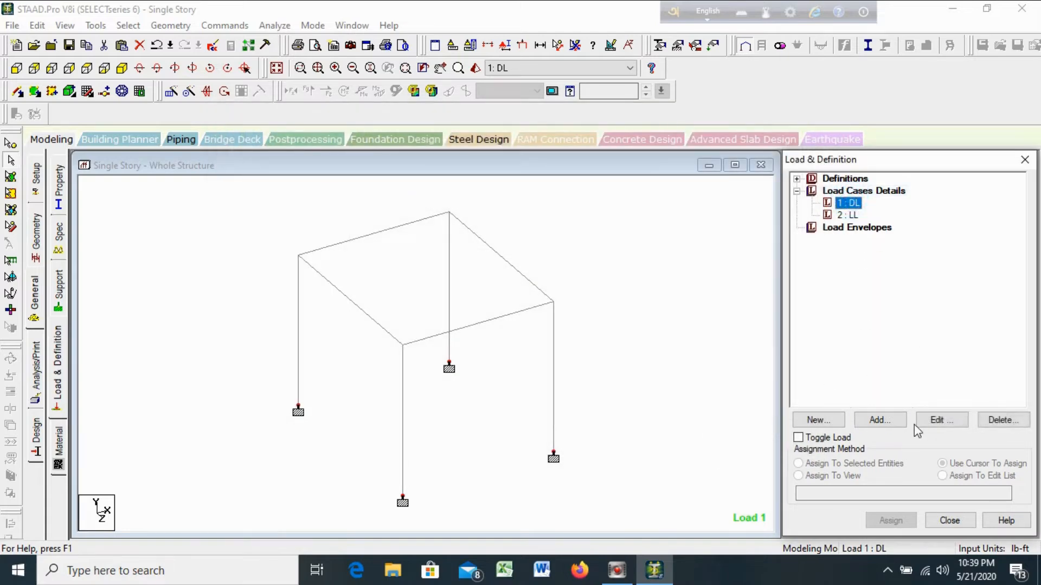
left_click(892, 424)
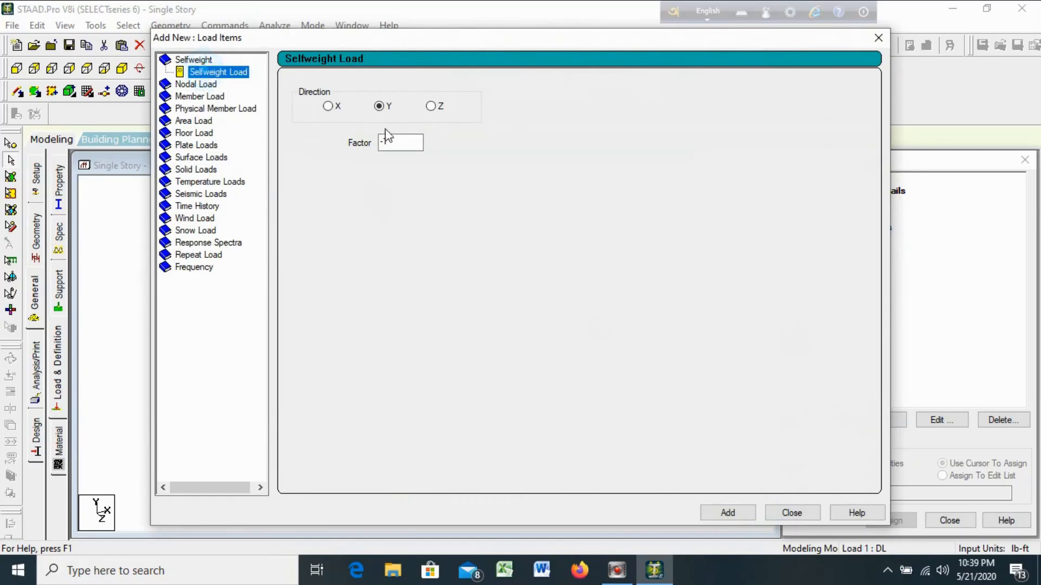
left_click(738, 512)
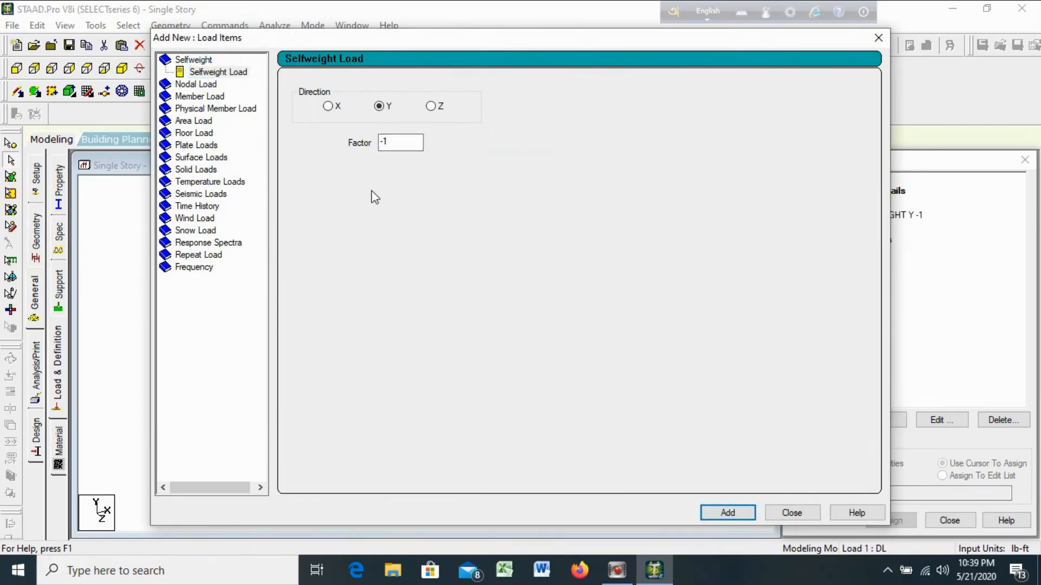
- Add a uniform member force of 50 lb/ft in the GY direction to the DL load case
left_click(197, 96)
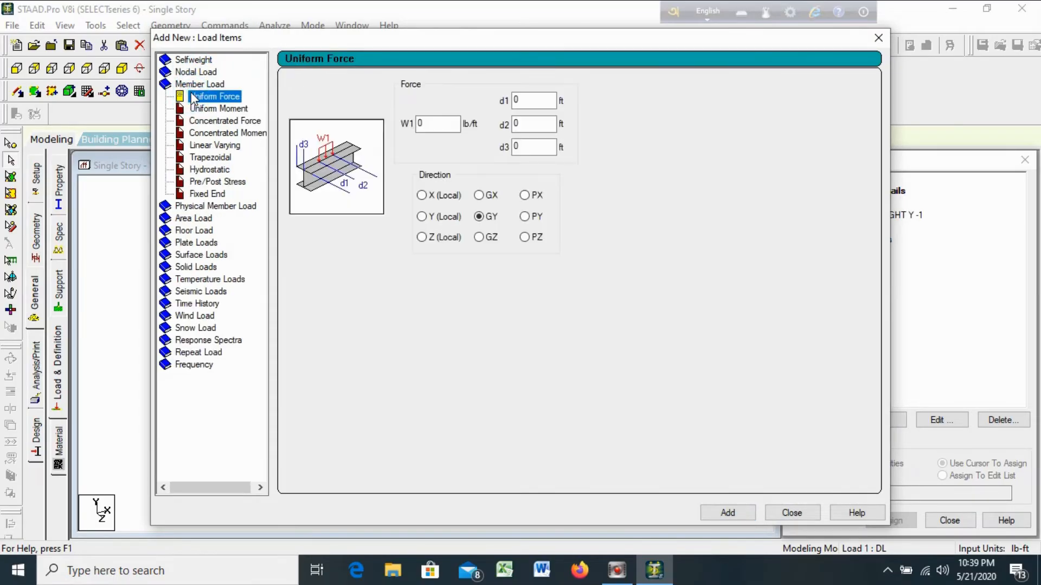
left_click(434, 126)
double_click(437, 126)
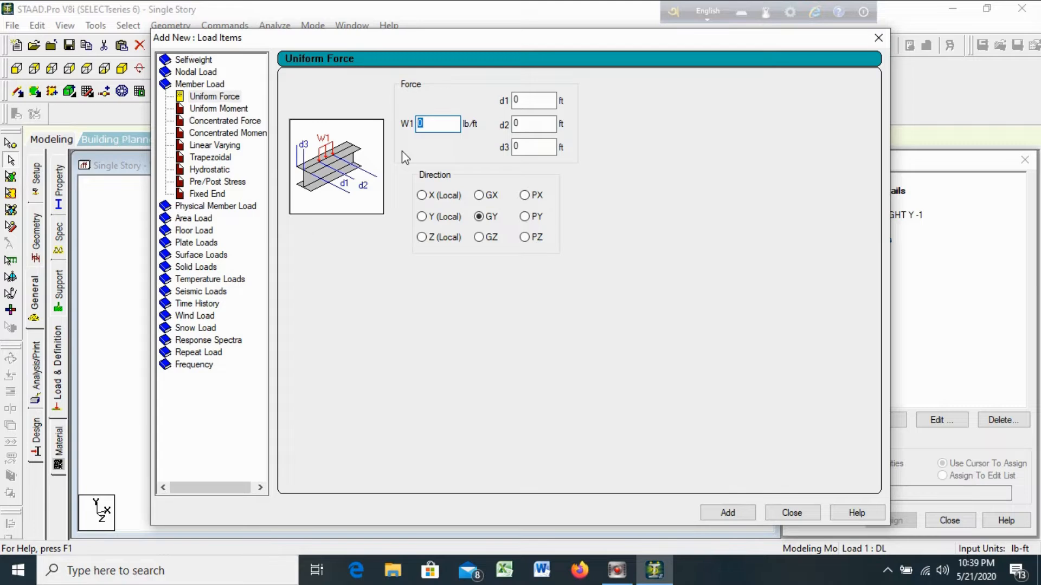
type("50")
left_click(732, 513)
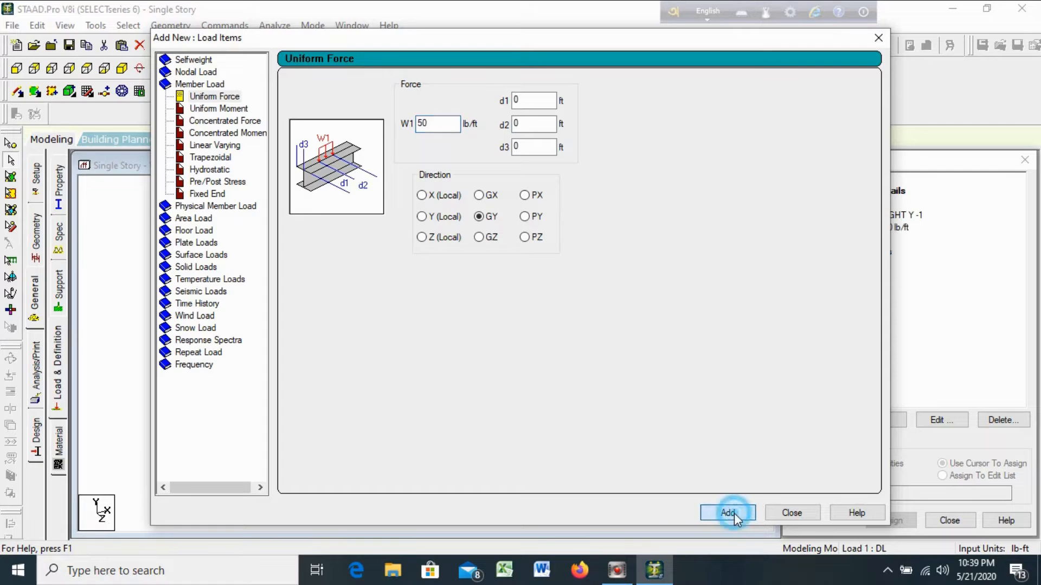
left_click(811, 515)
- Add a uniform member force of 40 lb/ft in the GY direction to the LL load case
left_click(848, 239)
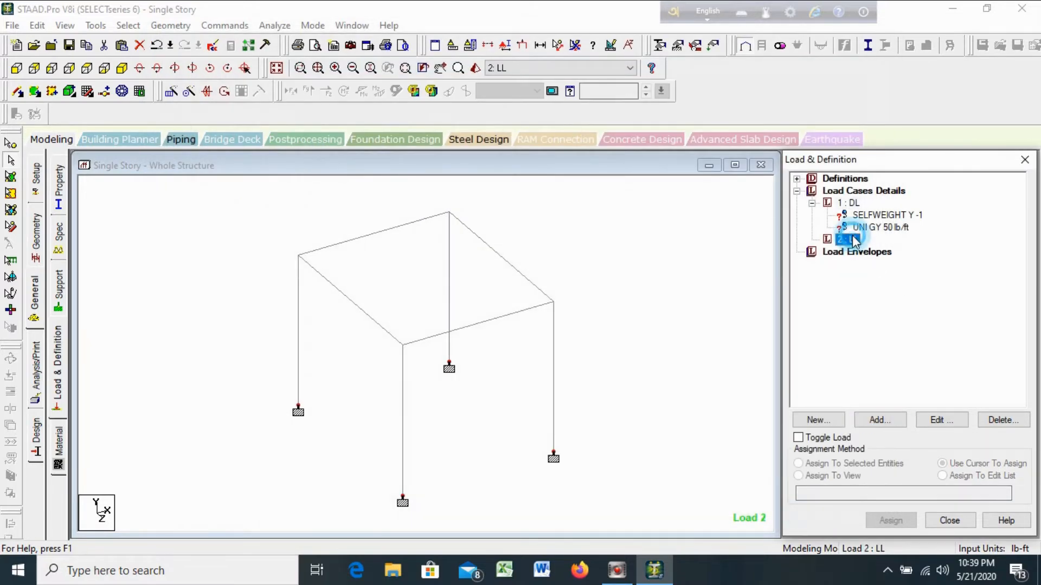
left_click(888, 422)
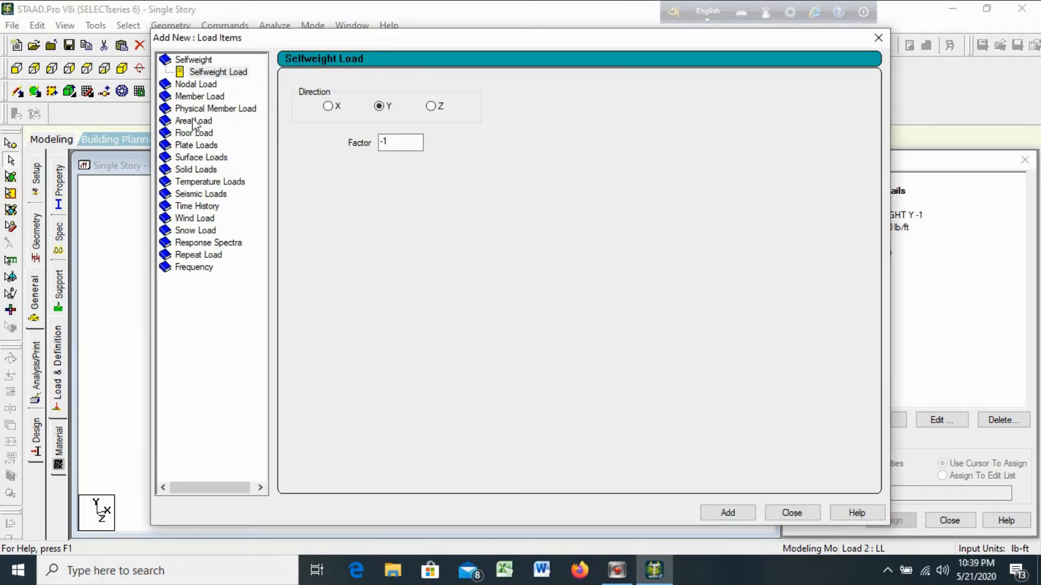
left_click(200, 97)
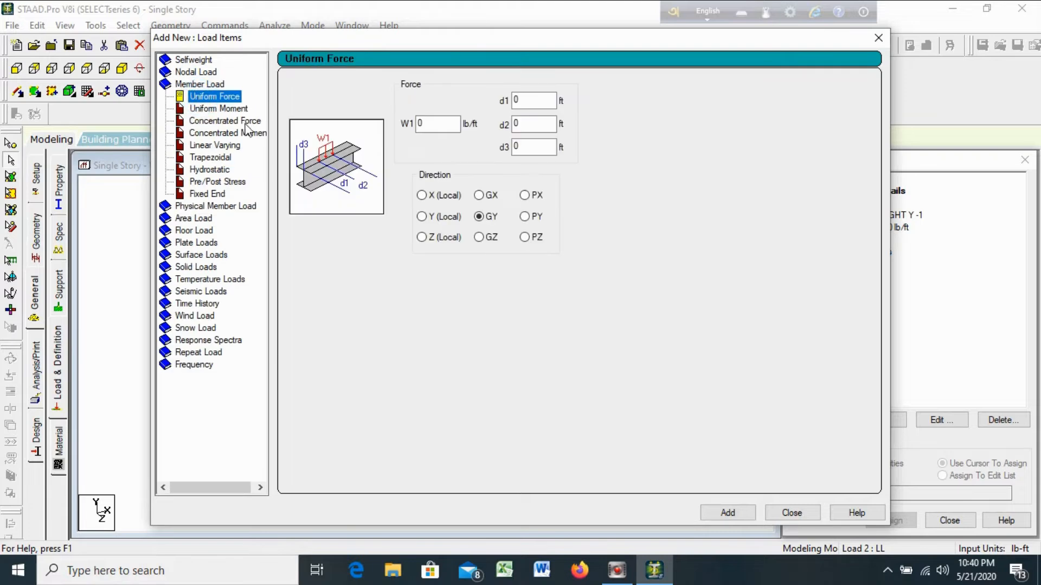
left_click(432, 122)
double_click(423, 124)
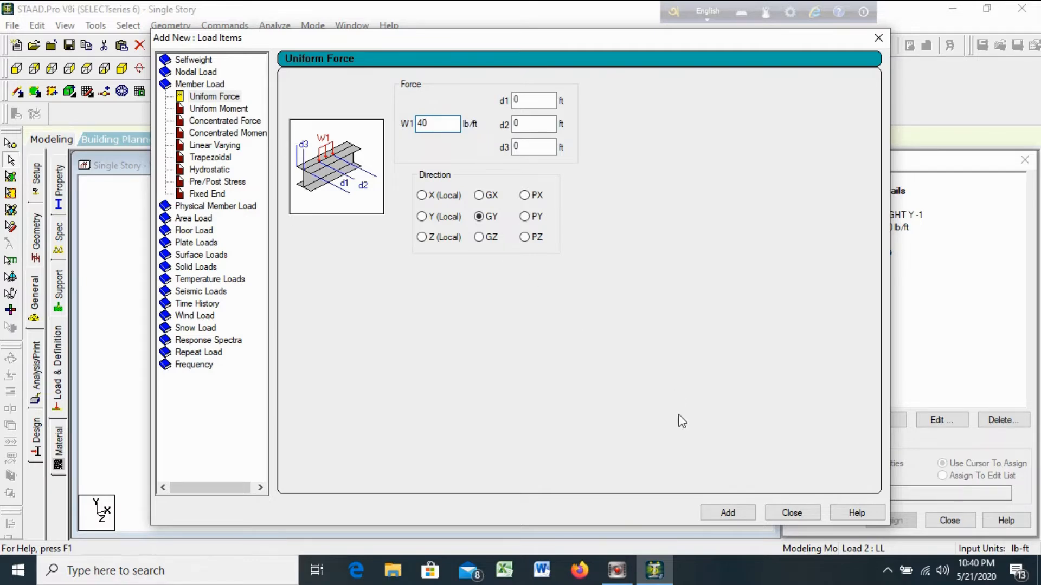
left_click(732, 511)
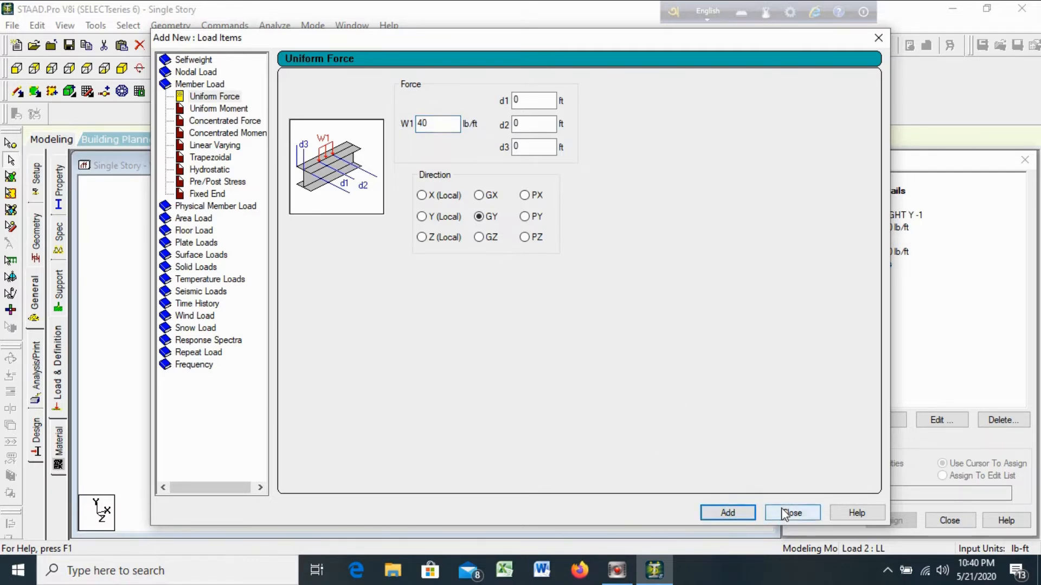
left_click(808, 512)
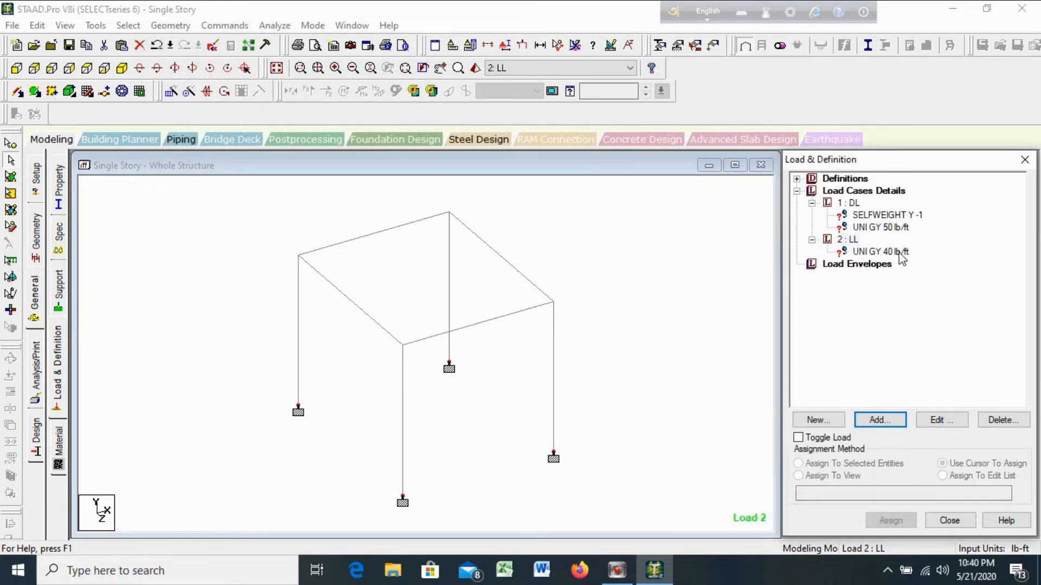
- Change the uniform GY force in the DL load case to -50 lb/ft
left_click(877, 227)
left_click(941, 421)
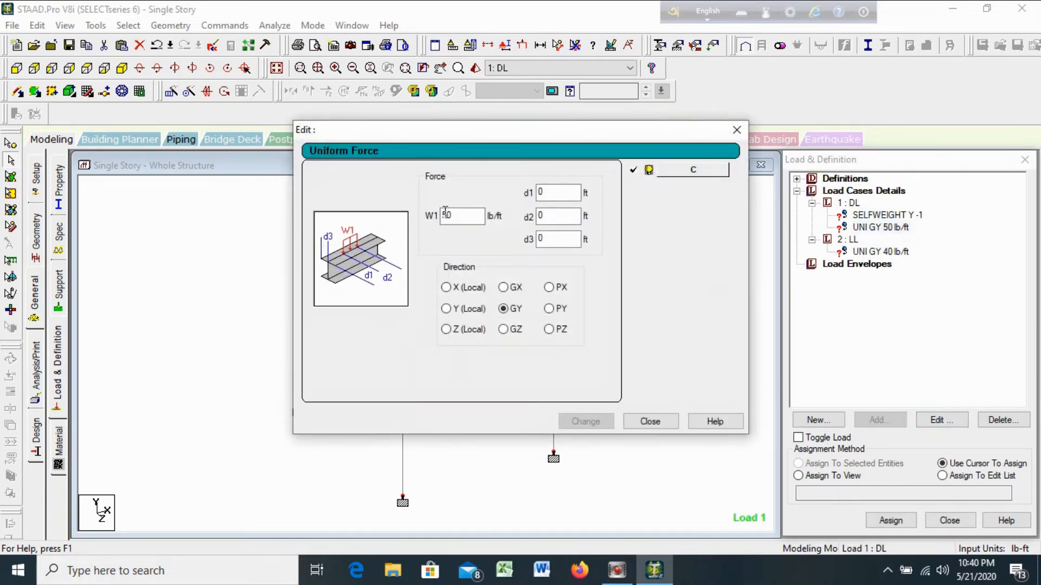
left_click(446, 215)
type("-")
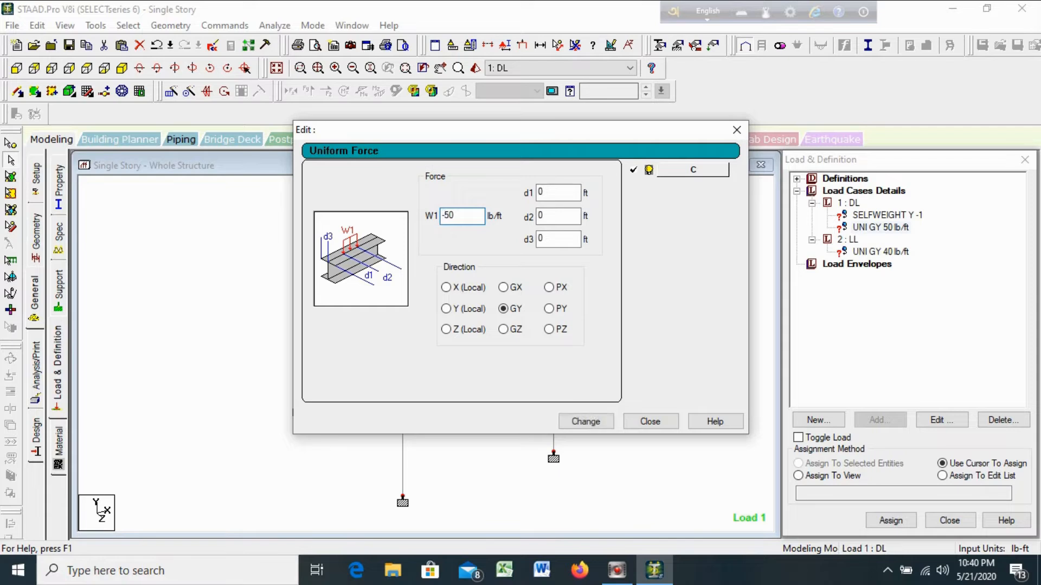
left_click(589, 421)
left_click(649, 421)
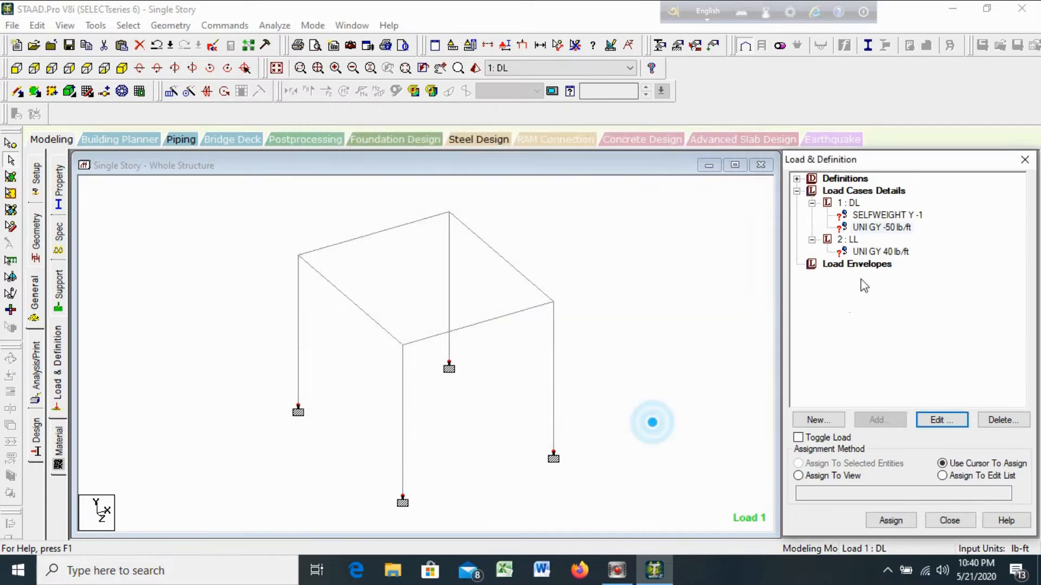
- Change the uniform GY force in the LL load case to -40 lb/ft
left_click(874, 253)
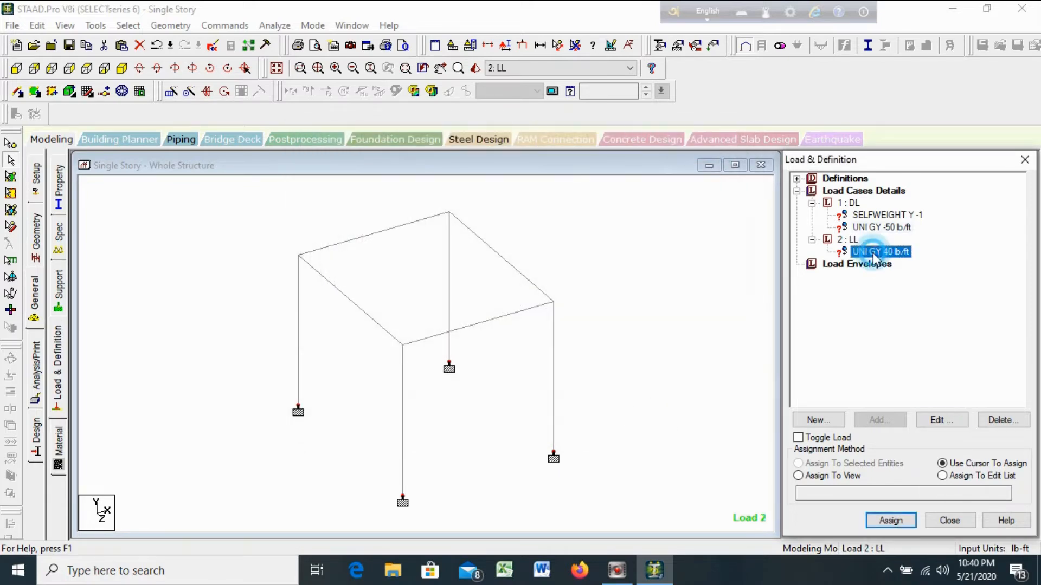
left_click(941, 421)
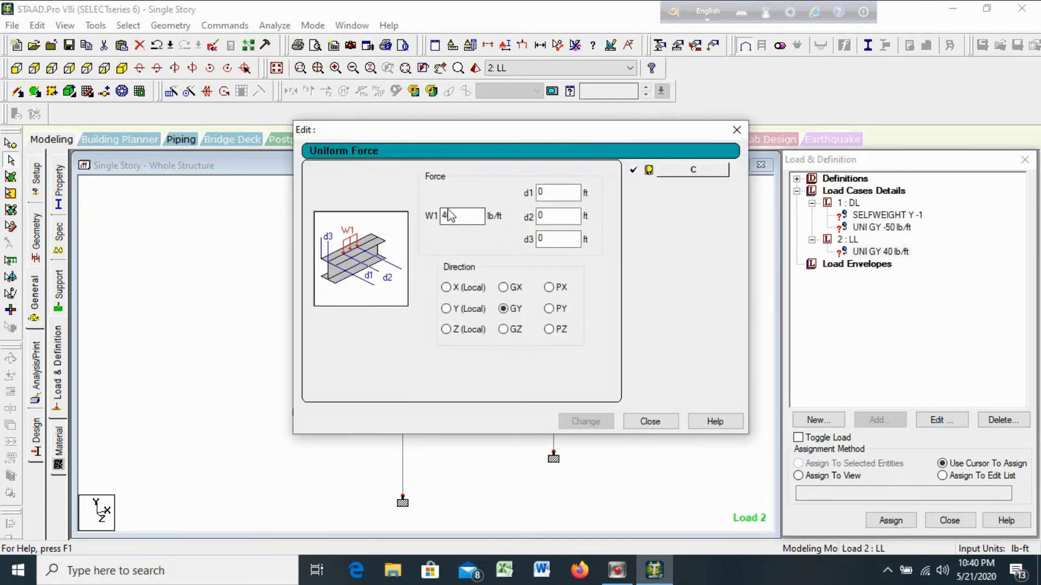
left_click(449, 216)
left_click(591, 421)
left_click(650, 422)
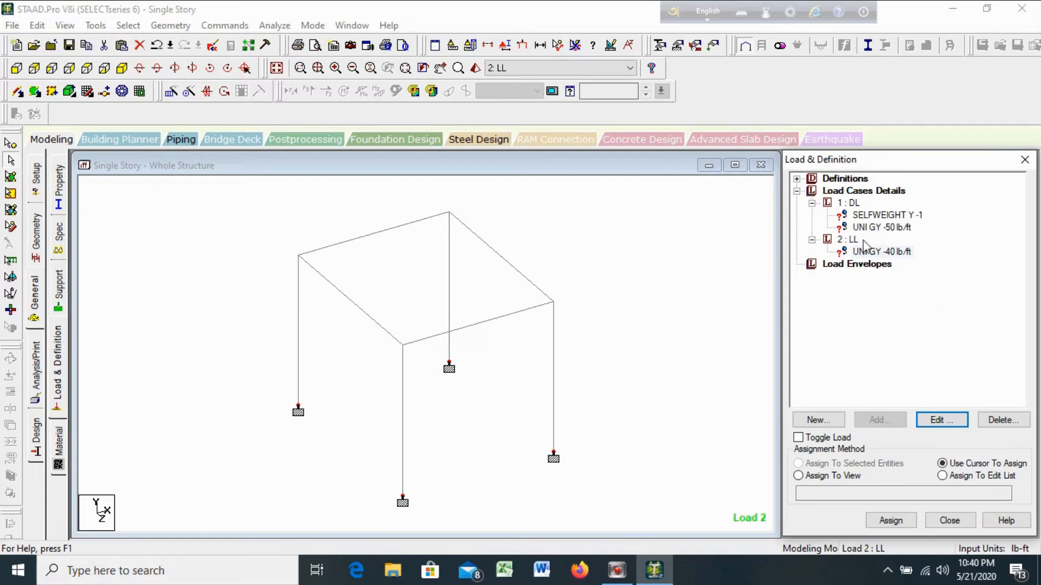
- Assign the DL selfweight load to all members in the view and confirm the assignment
left_click(878, 216)
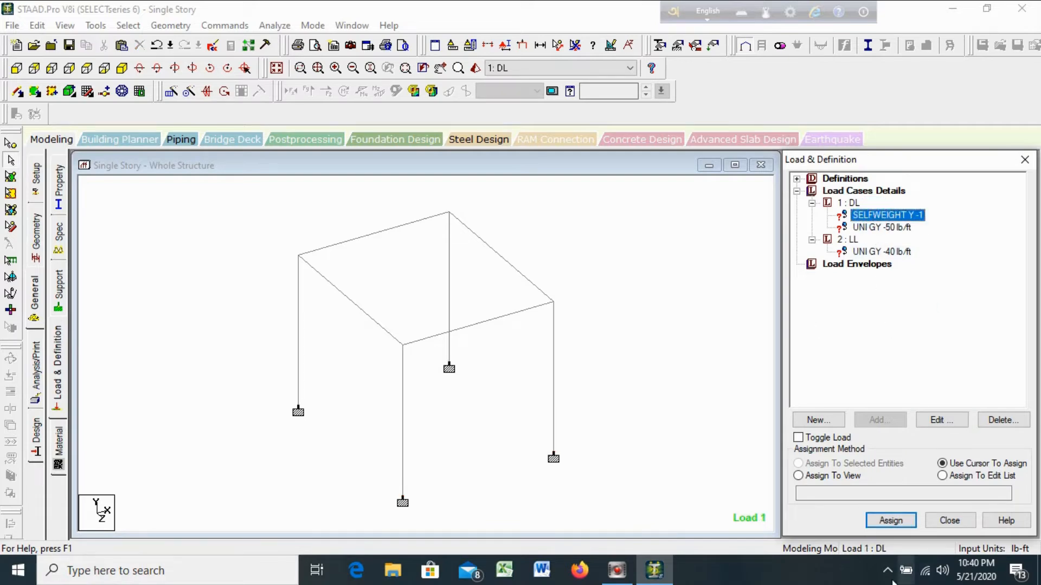
left_click(797, 475)
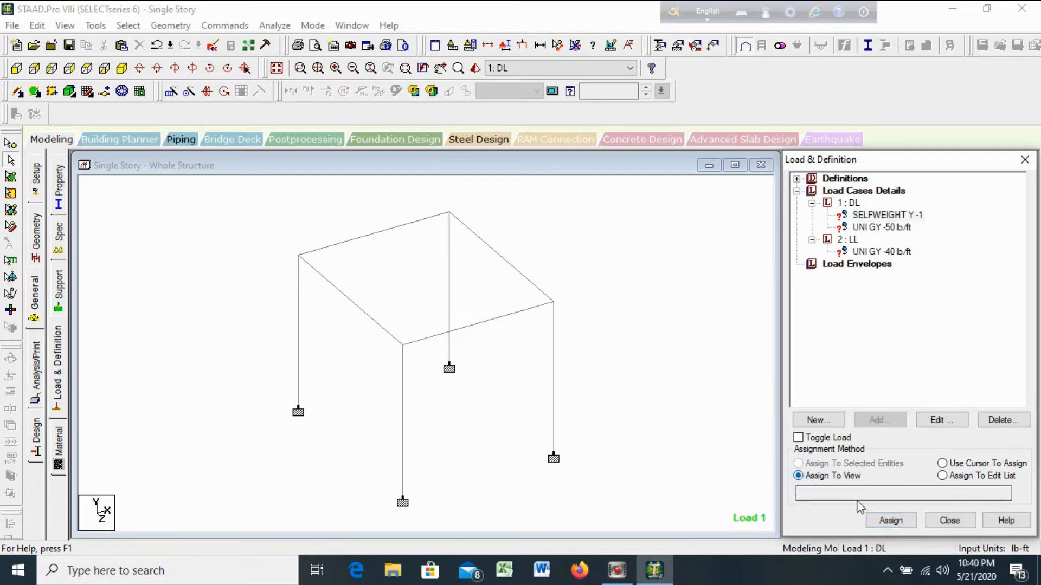
left_click(890, 521)
left_click(930, 381)
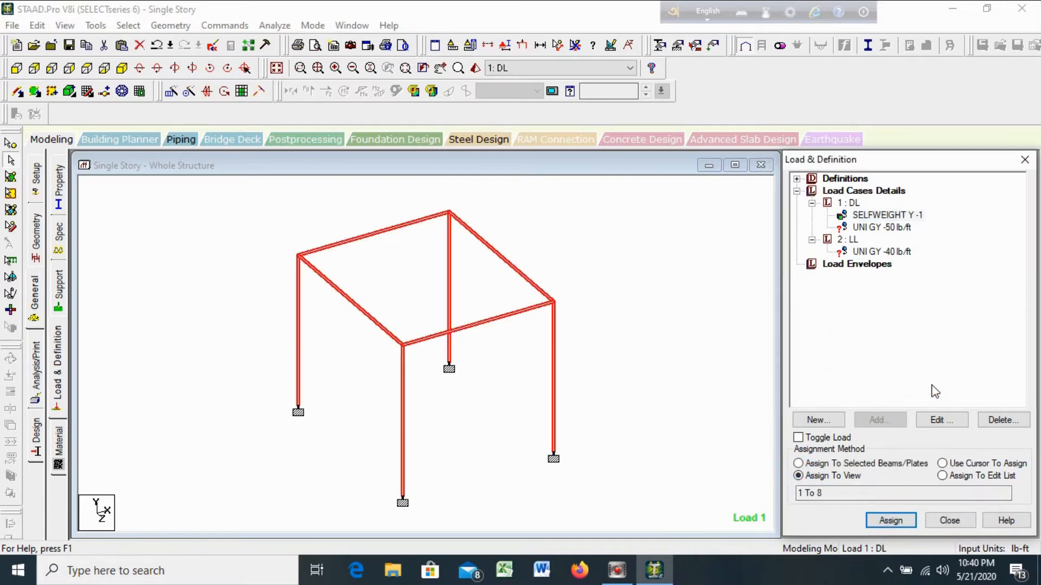
- Assign the DL uniform GY -50 lb/ft load to the four top beams of the frame using the cursor assignment method
left_click(875, 227)
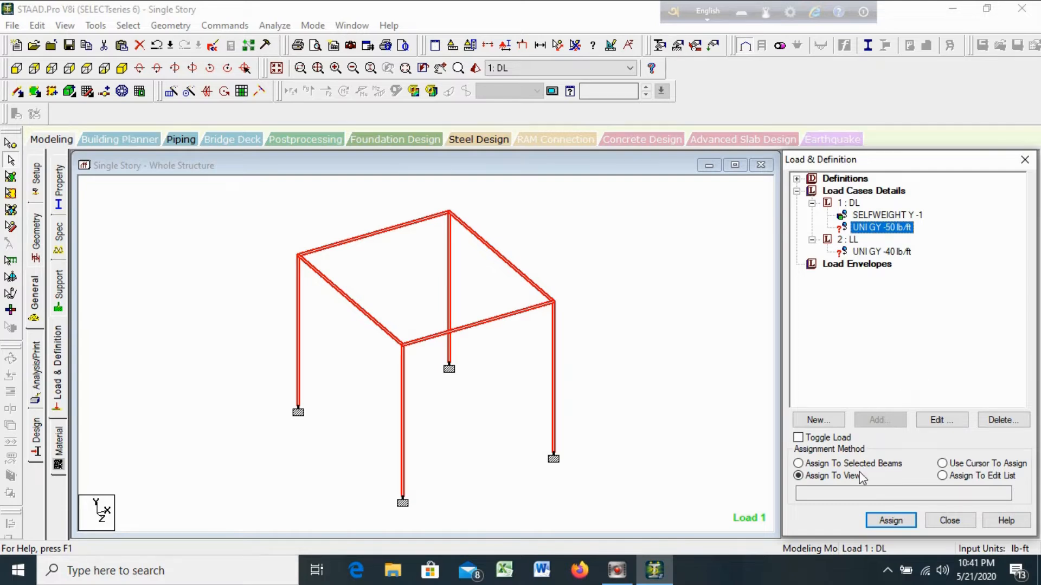
left_click(623, 414)
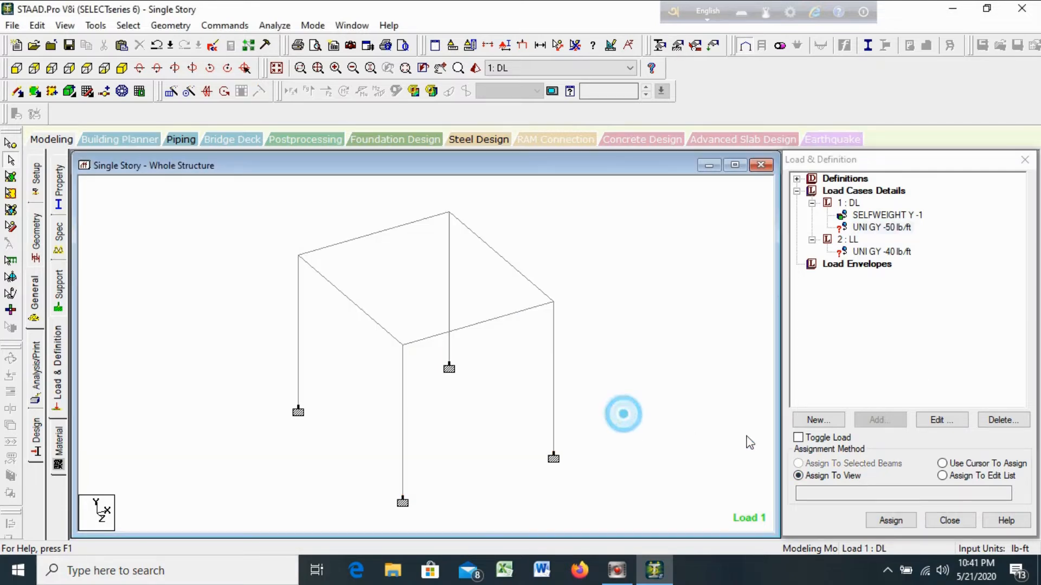
left_click(882, 228)
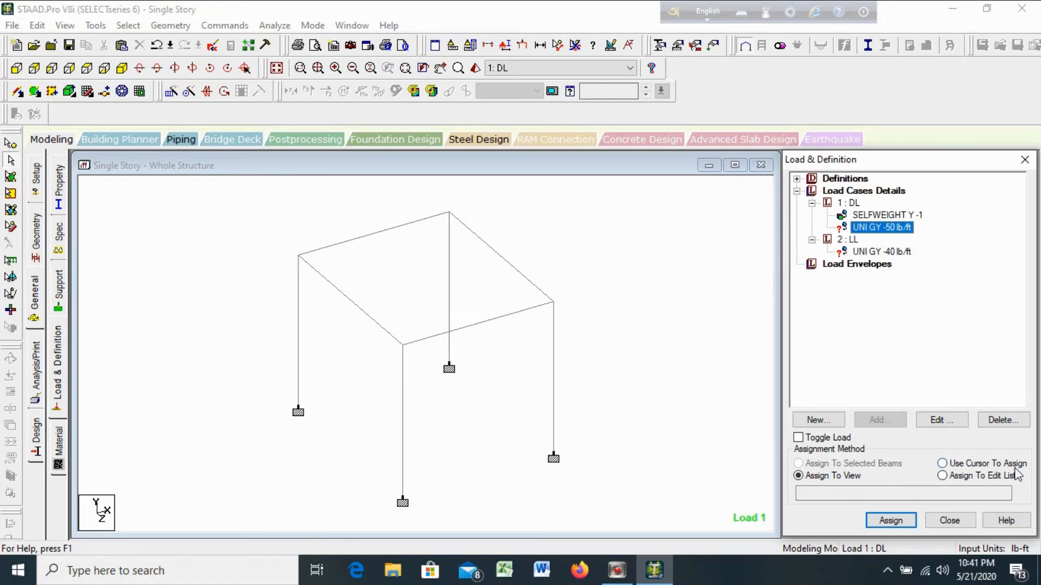
left_click(954, 464)
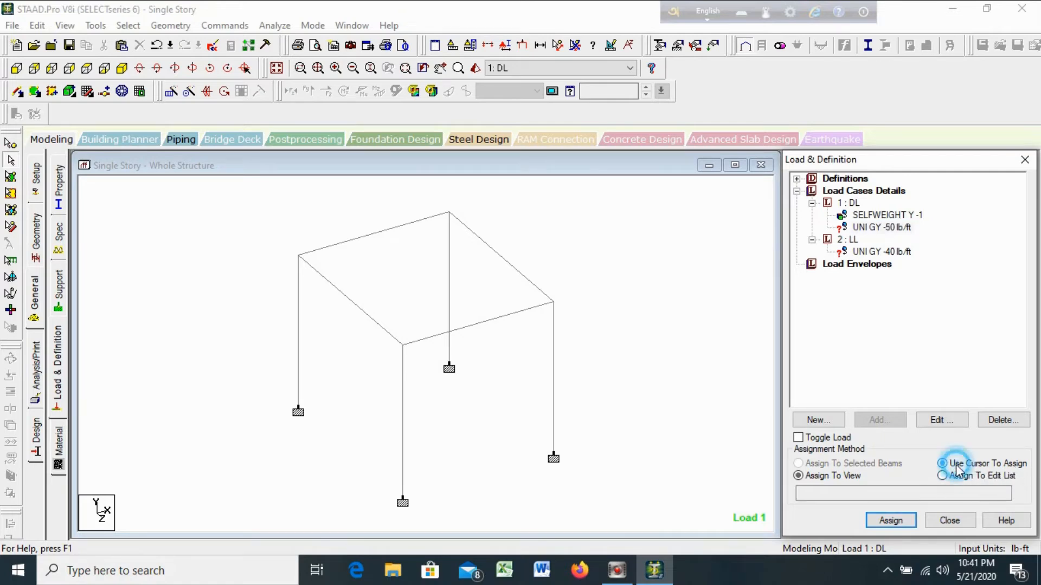
left_click(890, 521)
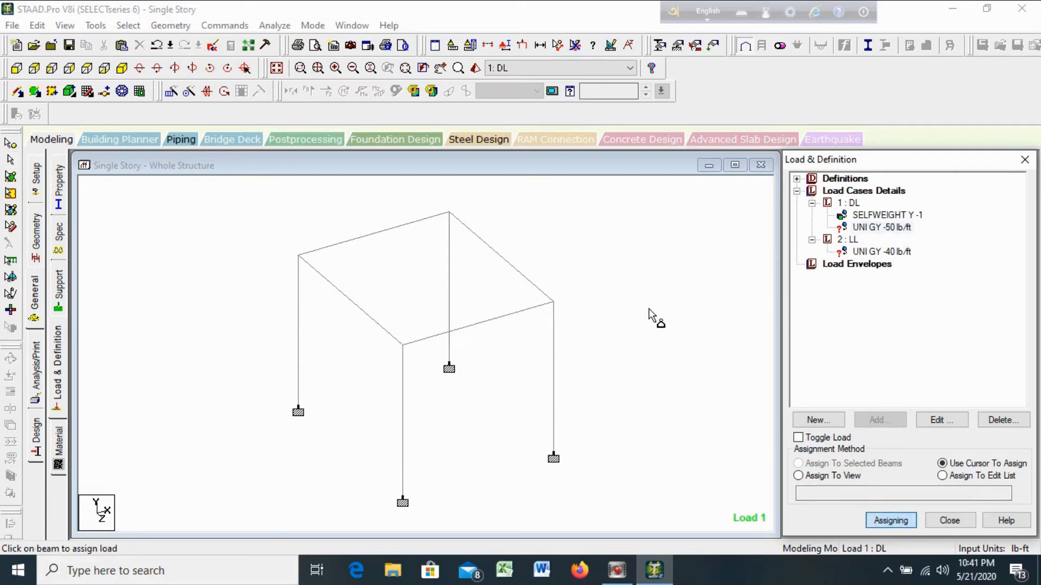
left_click(491, 321)
left_click(504, 262)
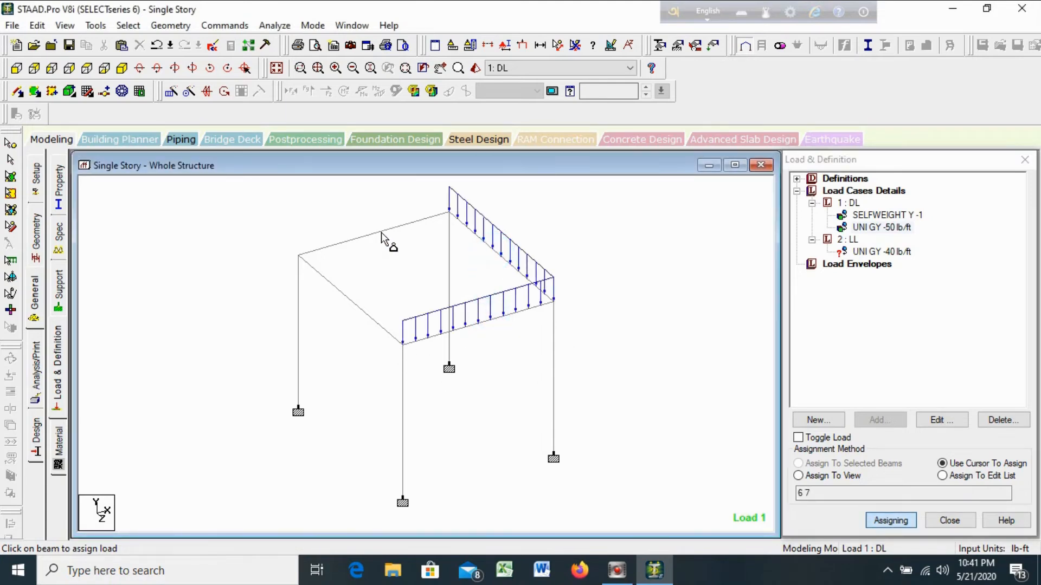
left_click(379, 231)
left_click(350, 305)
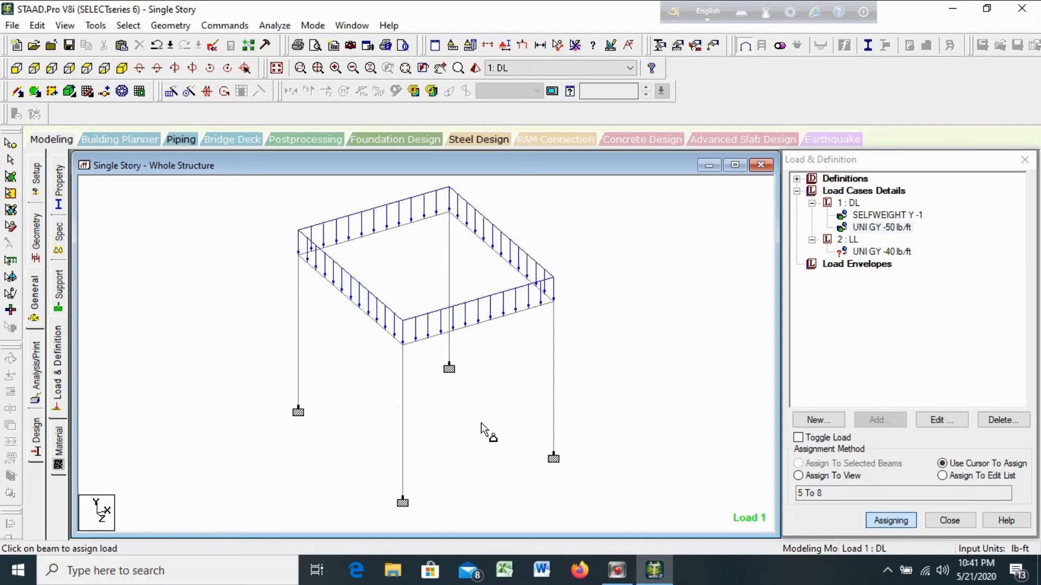
left_click(891, 520)
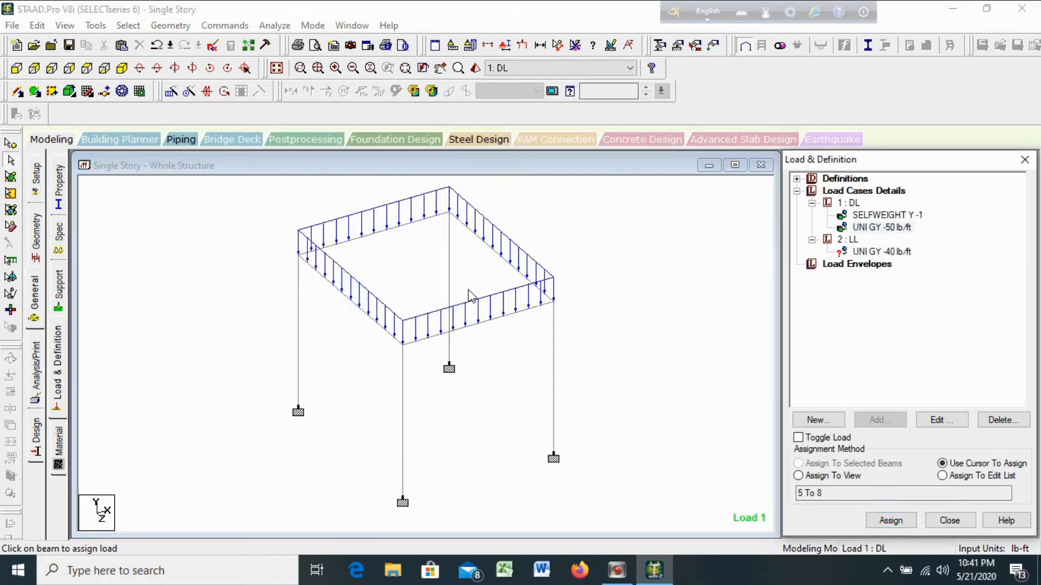
- Assign the LL uniform GY -40 lb/ft load to the four top beams using the cursor assignment method
left_click(887, 253)
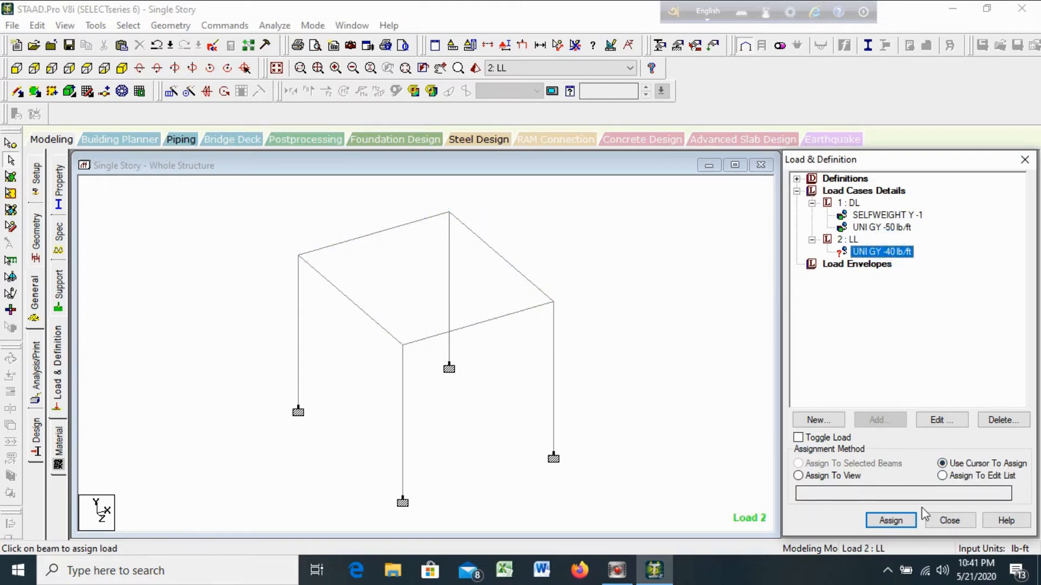
left_click(892, 521)
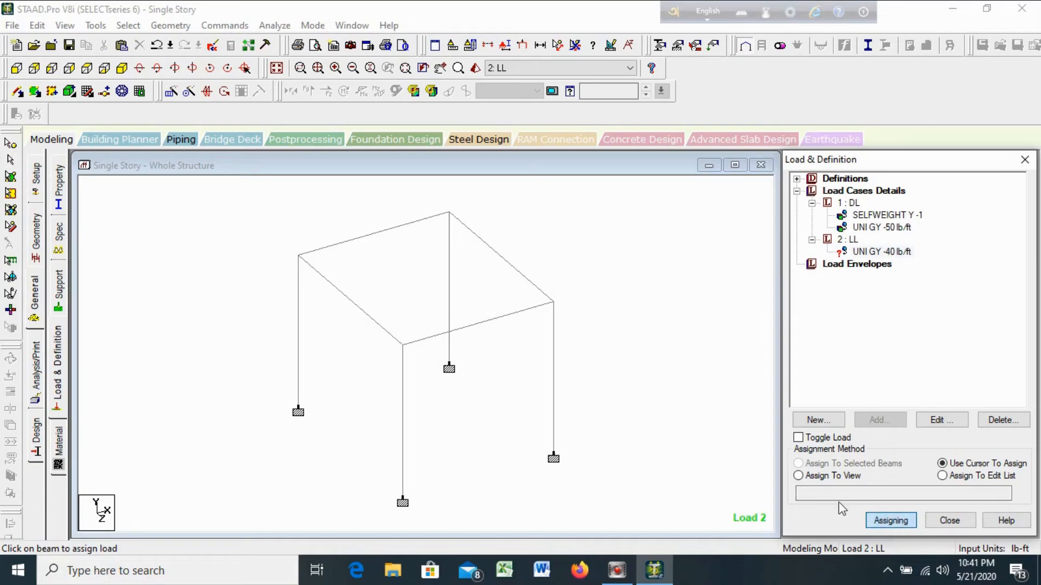
left_click(502, 261)
left_click(491, 318)
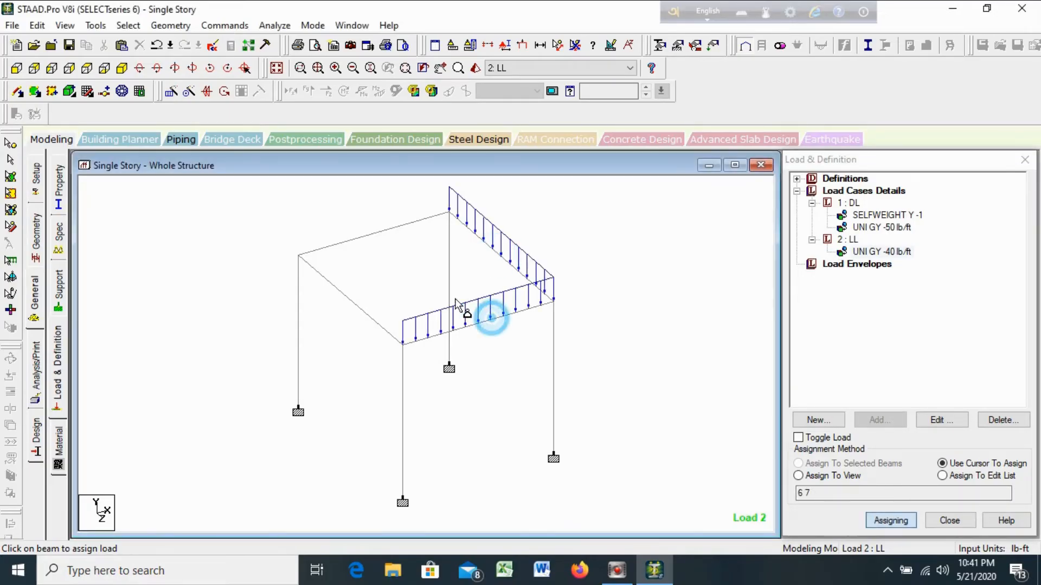
left_click(386, 228)
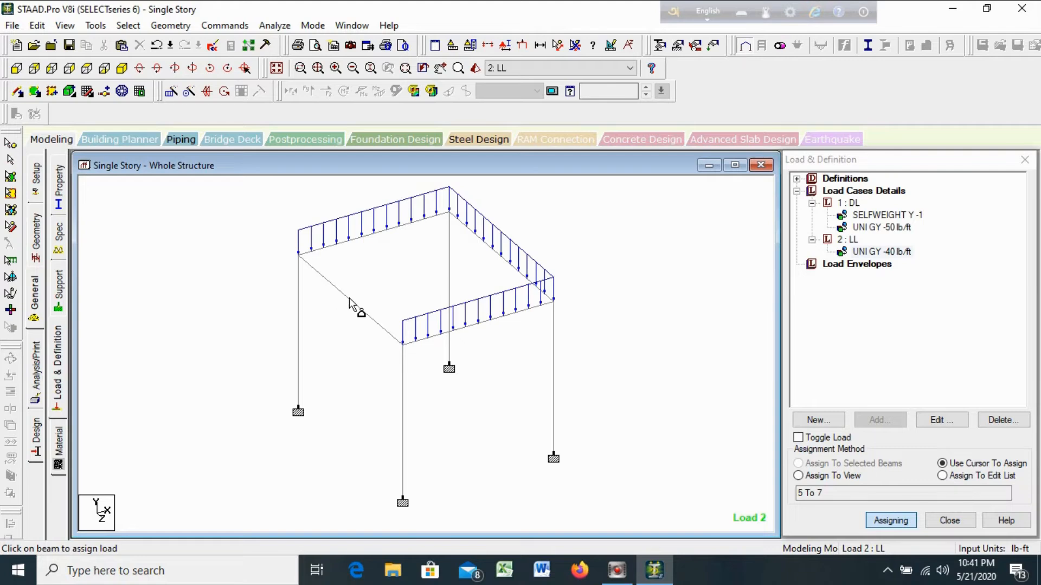
left_click(356, 303)
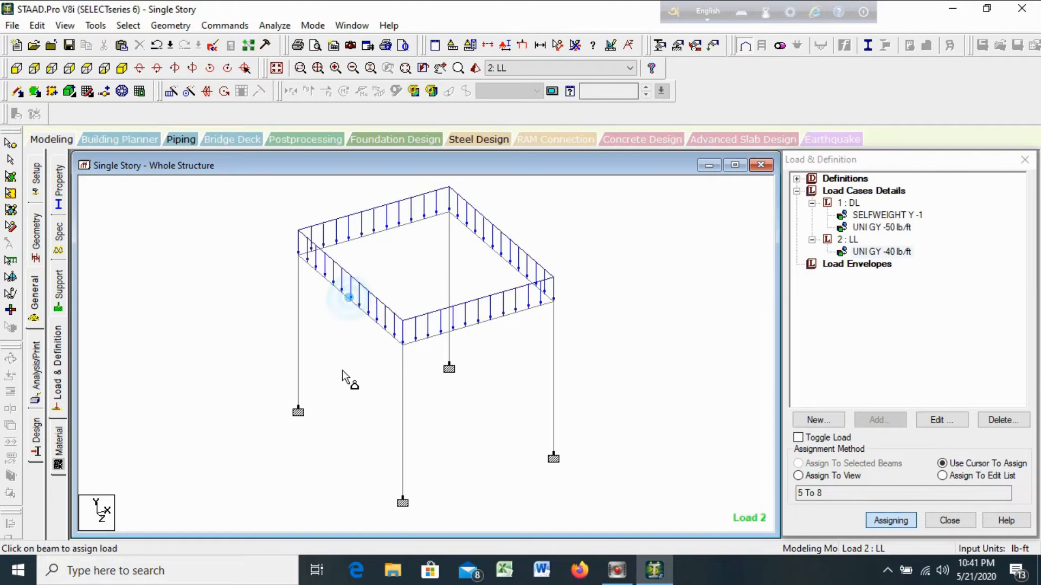
left_click(901, 520)
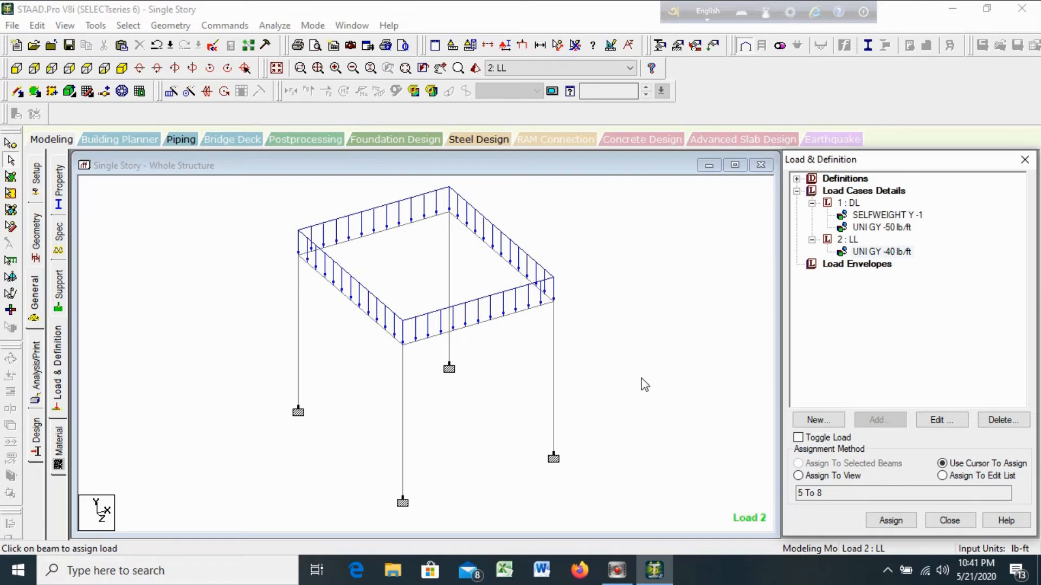
- Add a Perform Analysis command with the No Print option
left_click(228, 26)
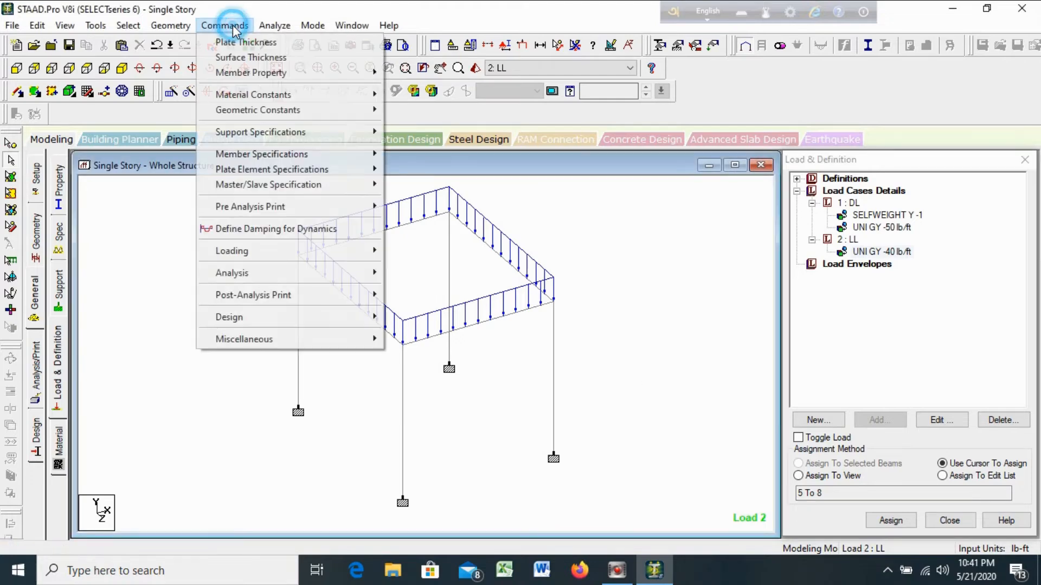
mouse_move(249, 279)
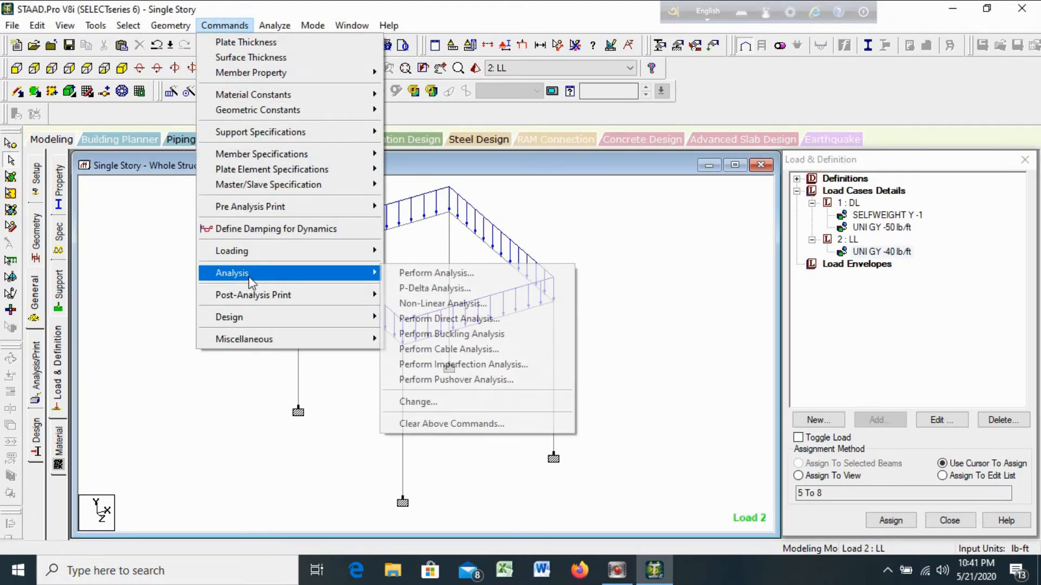
left_click(444, 278)
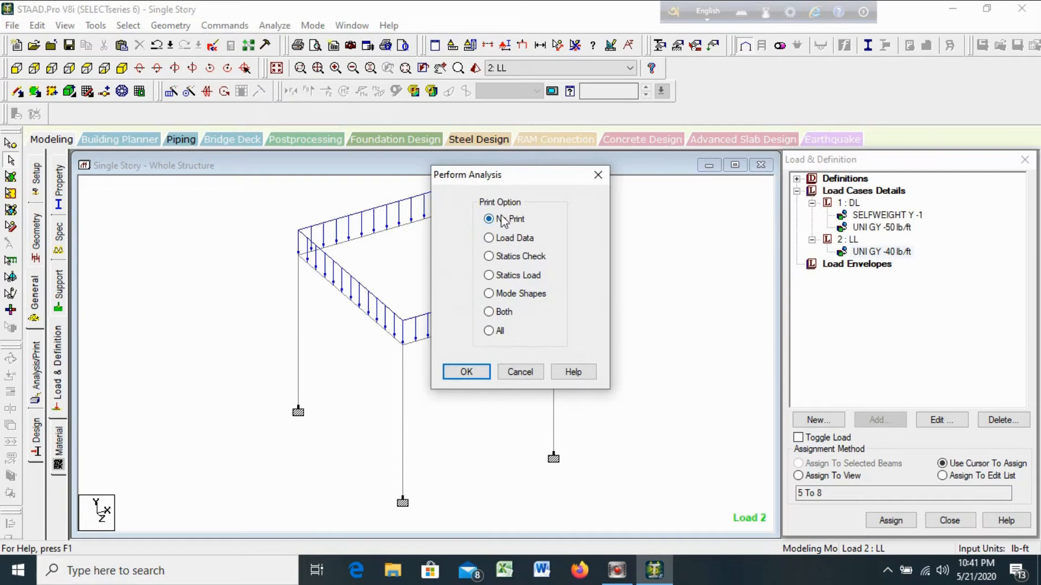
left_click(476, 371)
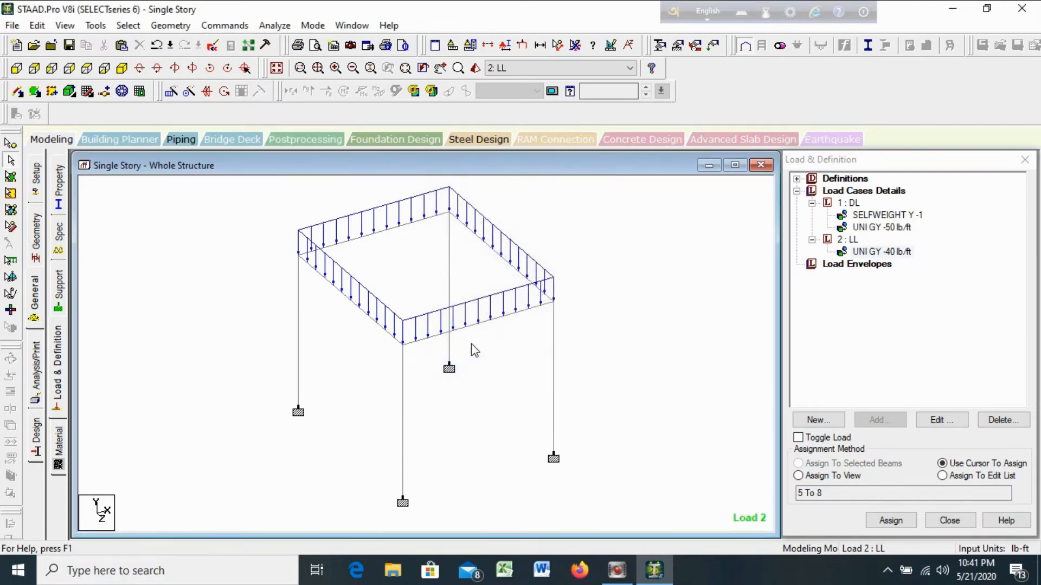
- Run the analysis, saving the modified structure first
left_click(274, 25)
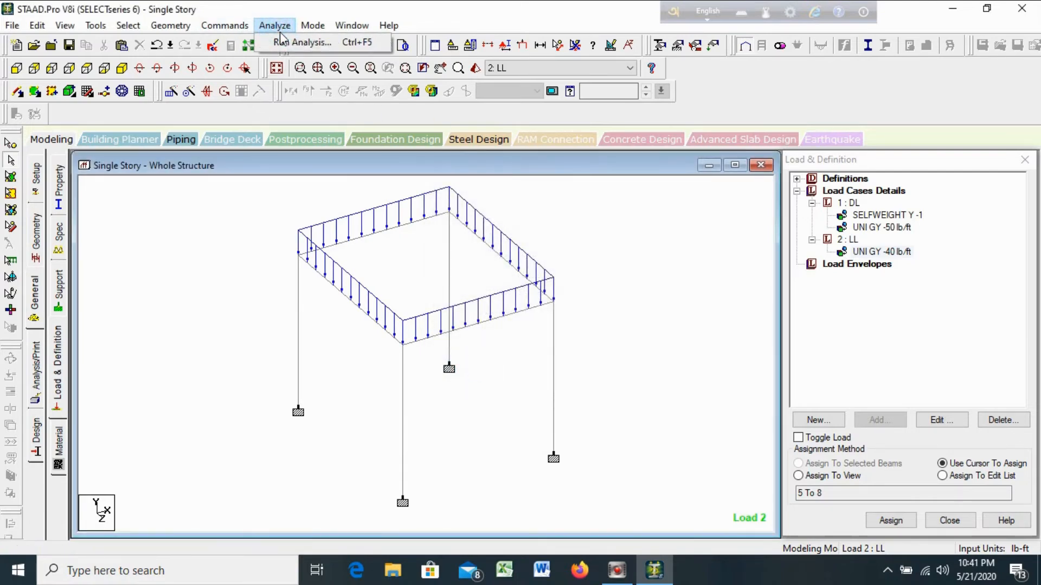
left_click(287, 44)
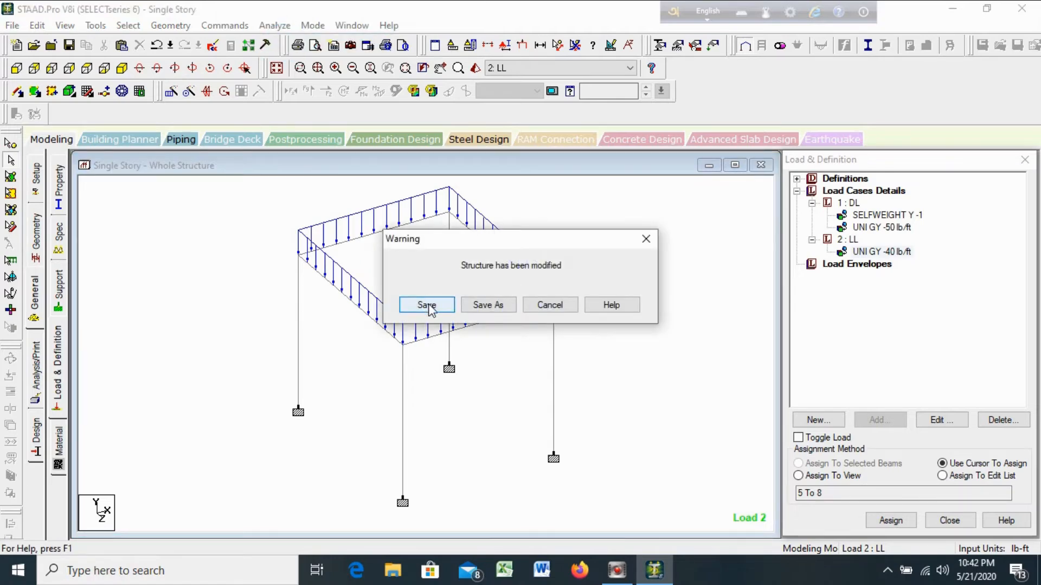
left_click(427, 306)
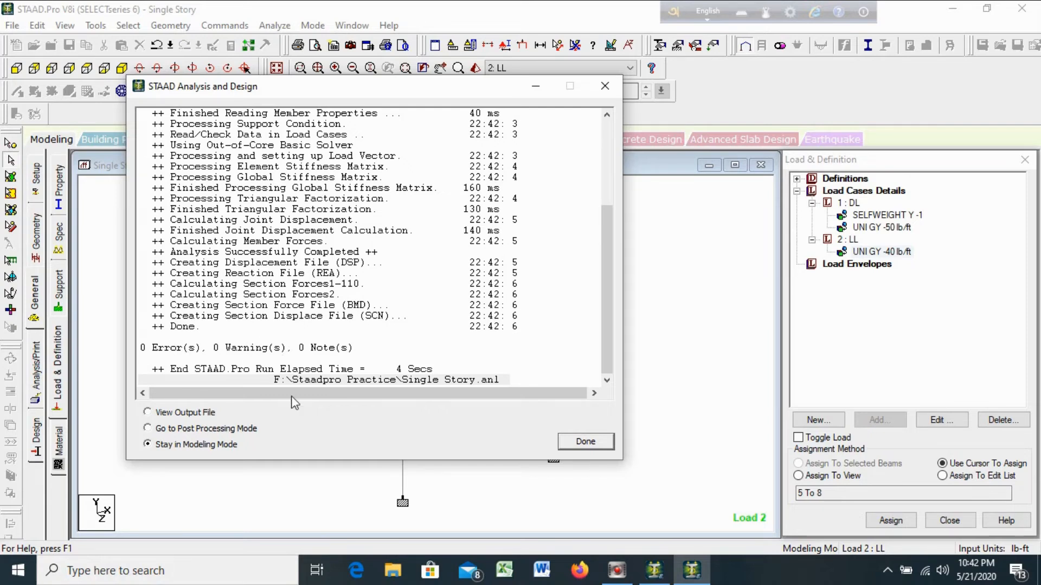
- Go to Post Processing Mode from the finished run and accept the results setup with load cases DL and LL selected
left_click(152, 429)
left_click(592, 442)
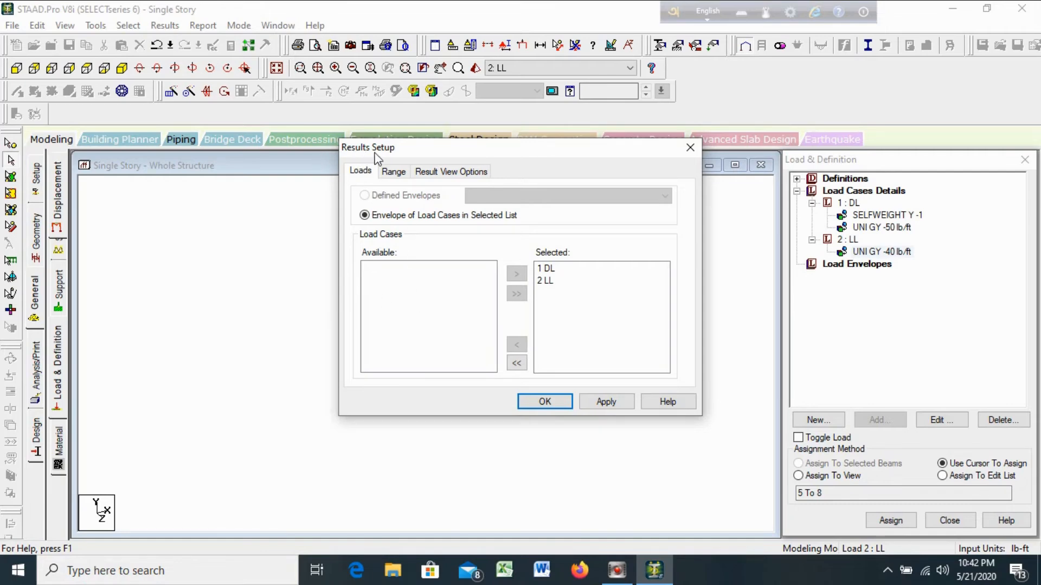
left_click(556, 406)
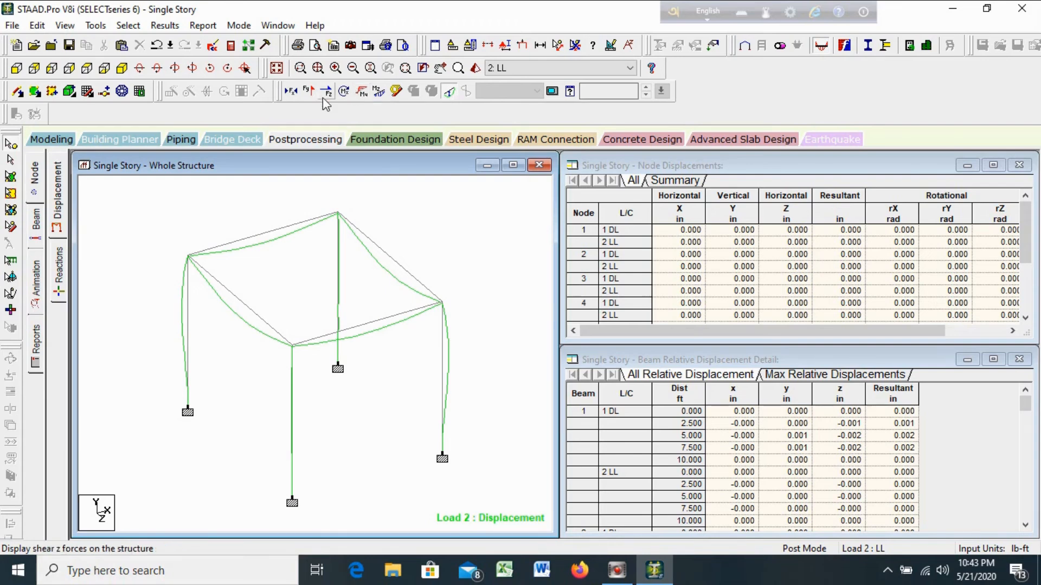
- Display the axial force diagram on the structure, and hide it again
left_click(296, 95)
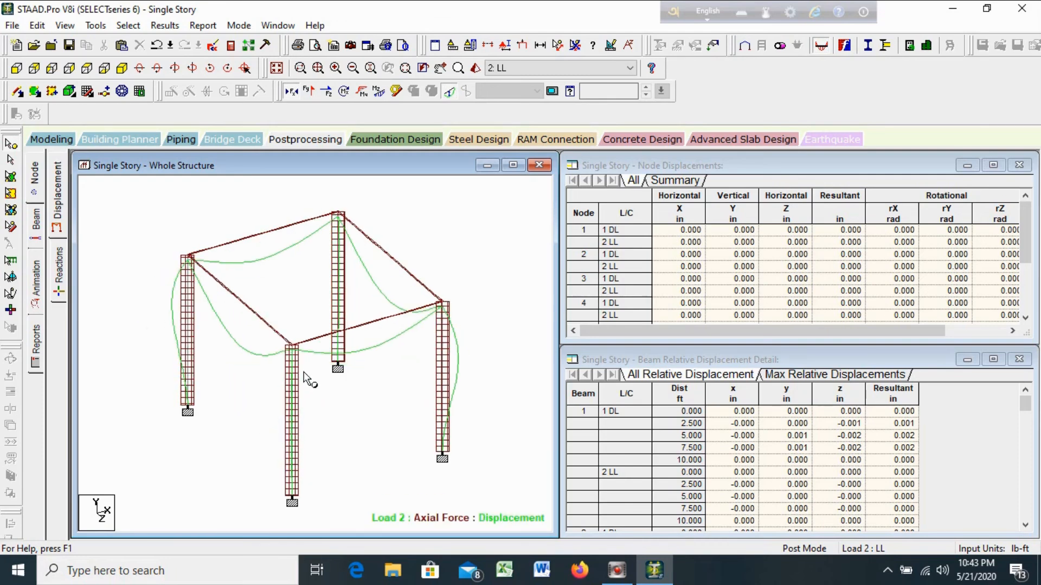
left_click(295, 91)
- Show the support reactions and move the labels of the rear, right and front supports upward so they are readable
left_click(60, 271)
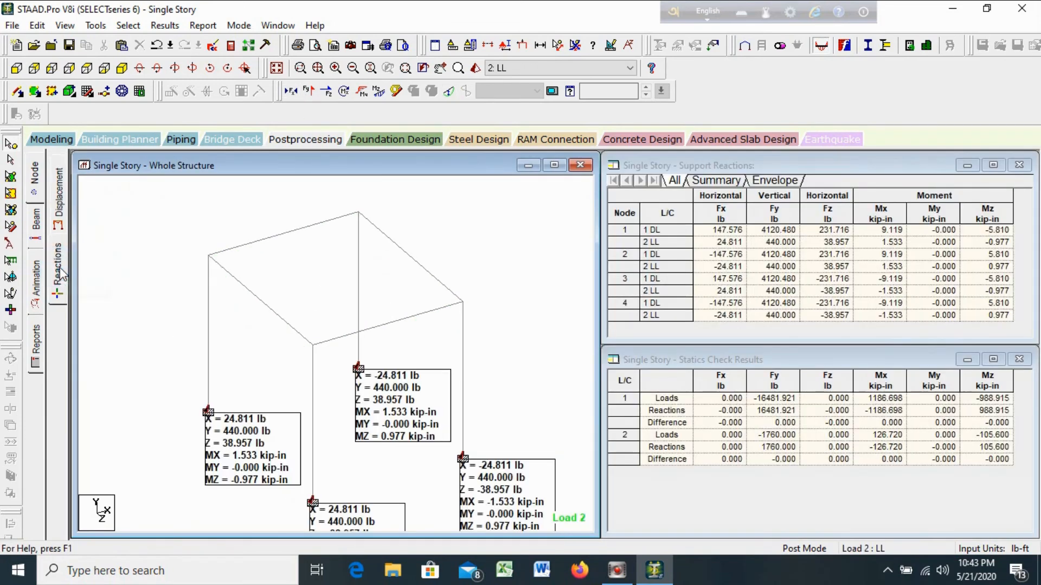
left_click(9, 247)
left_click_drag(415, 404, 431, 333)
left_click_drag(522, 499, 538, 426)
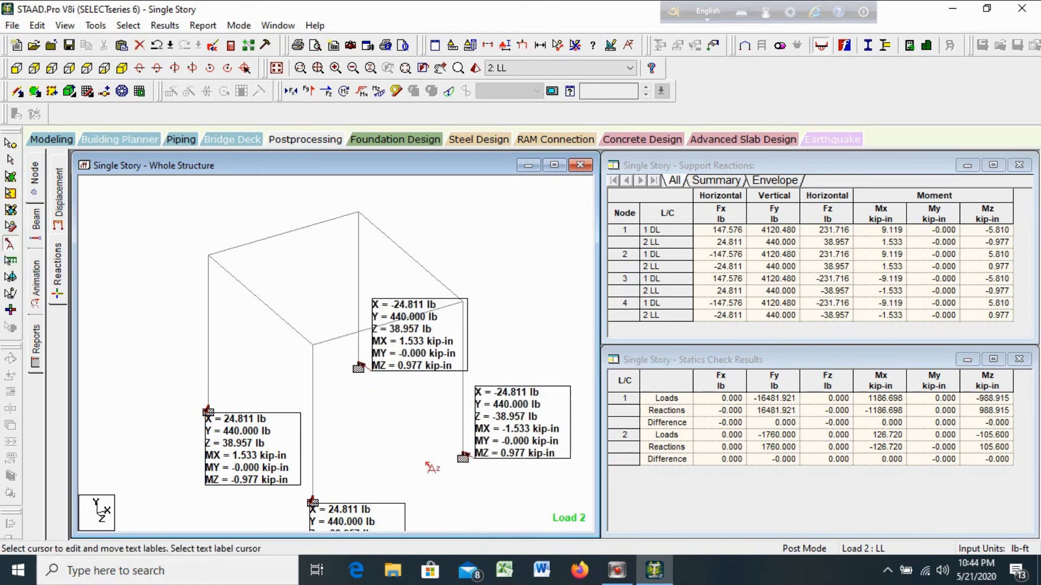
left_click_drag(344, 527, 360, 457)
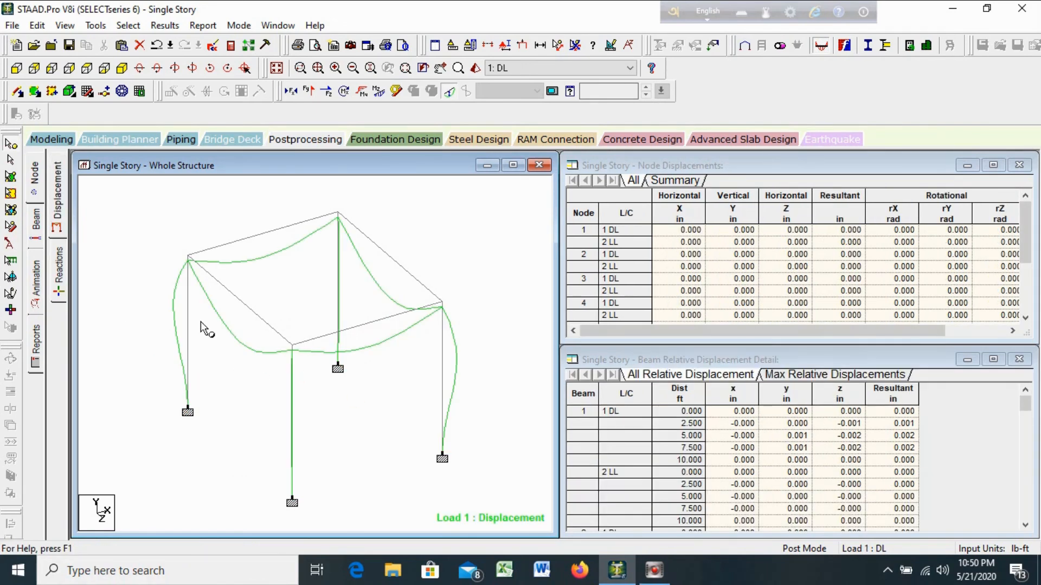
- Animate the structure's deflection for the DL load case
left_click(37, 287)
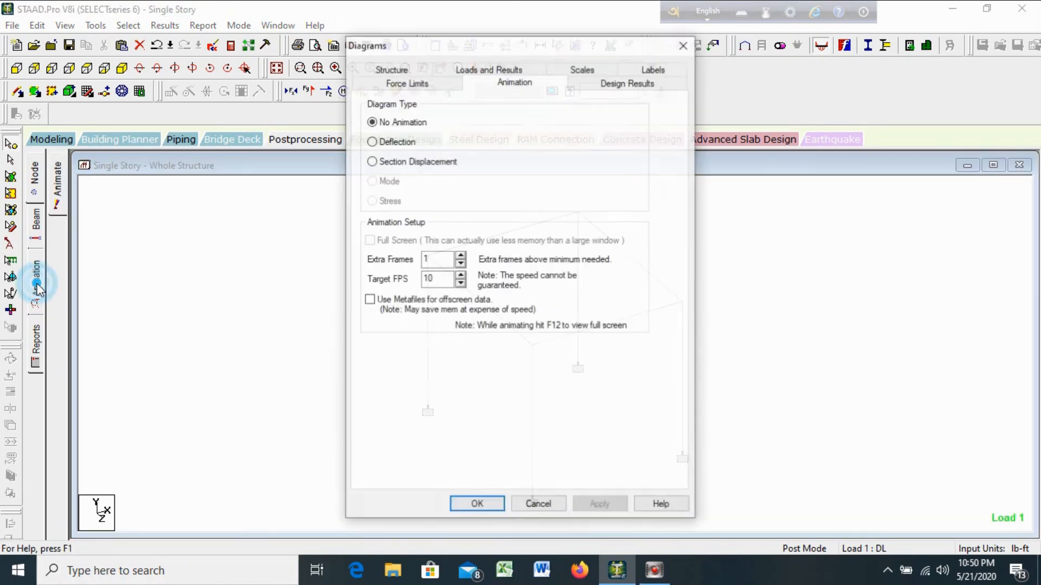
left_click(390, 142)
left_click(600, 505)
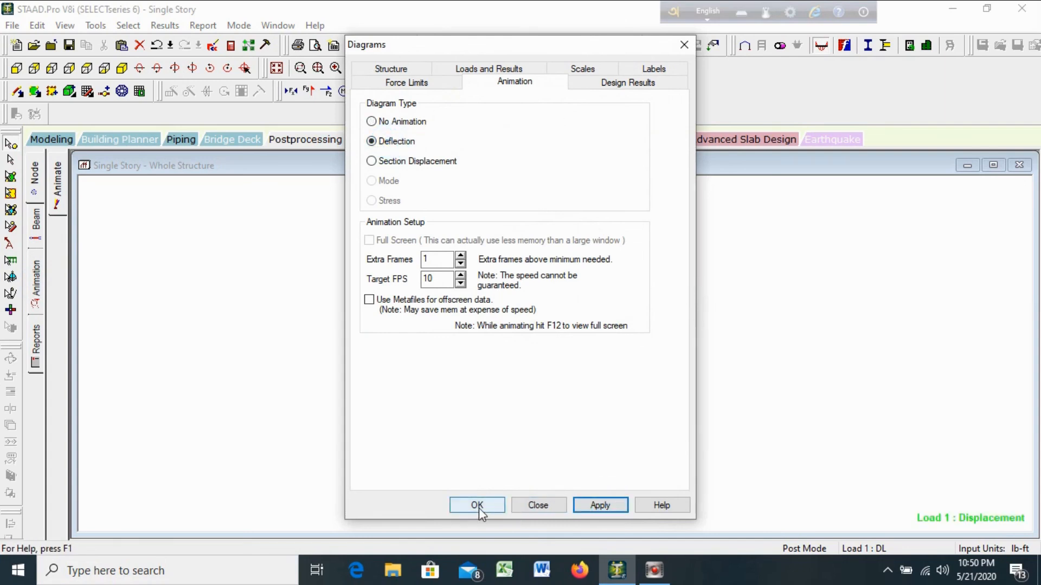
left_click(478, 506)
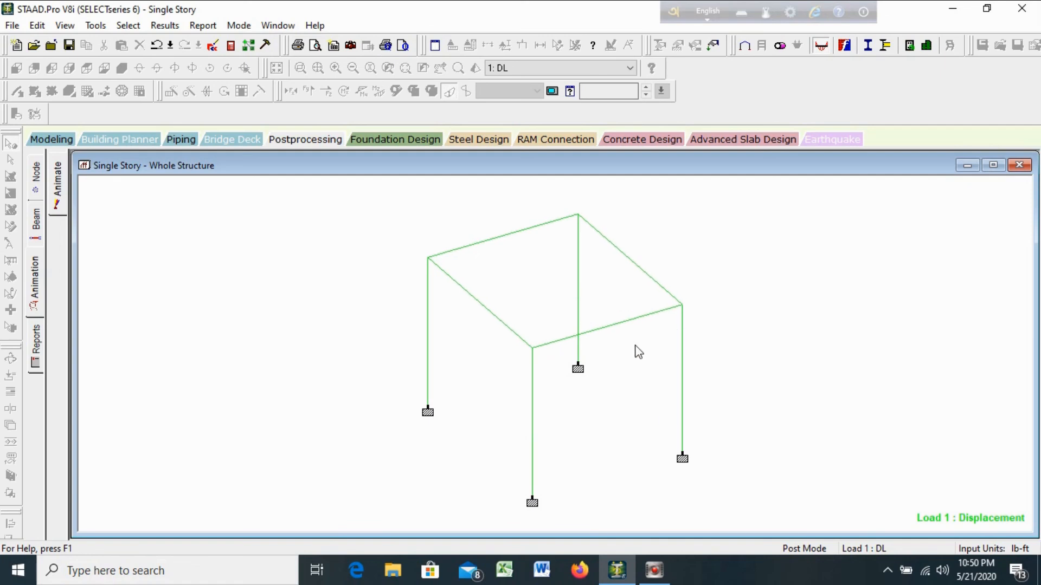
- Switch the deflection animation to the LL load case to view it, and return to the DL load case
left_click(511, 69)
left_click(502, 92)
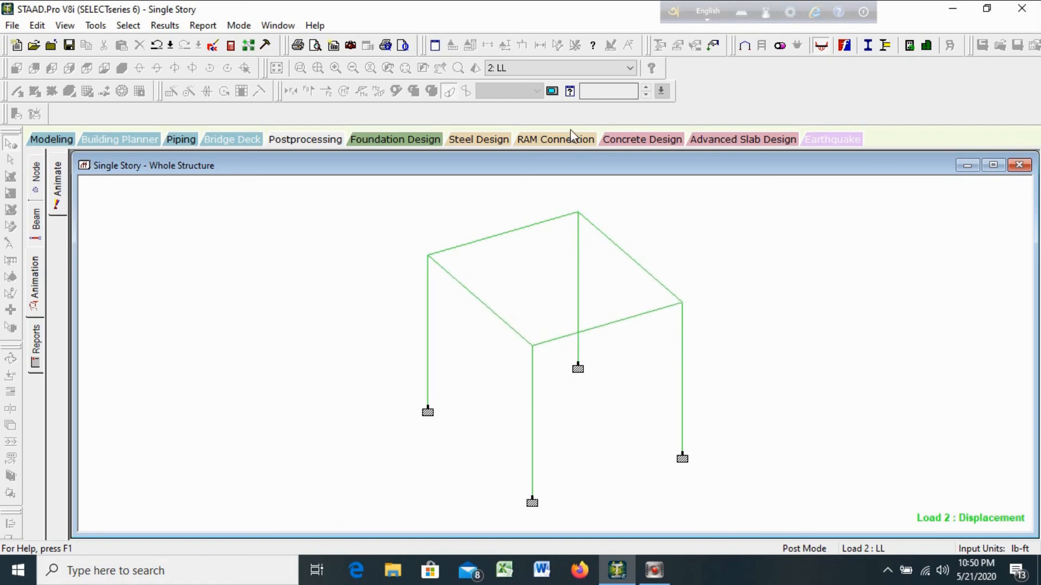
left_click(547, 68)
left_click(504, 79)
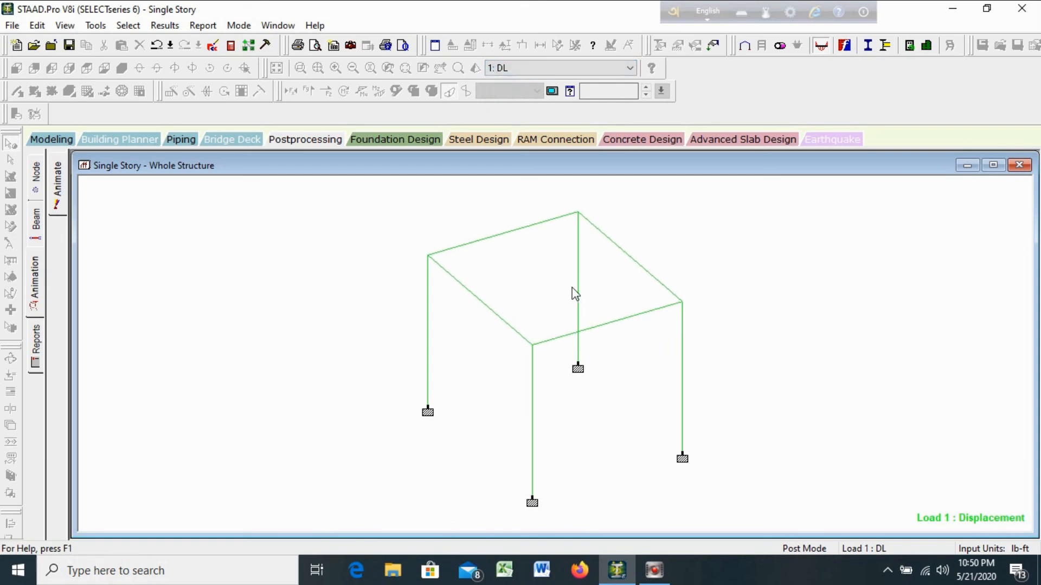